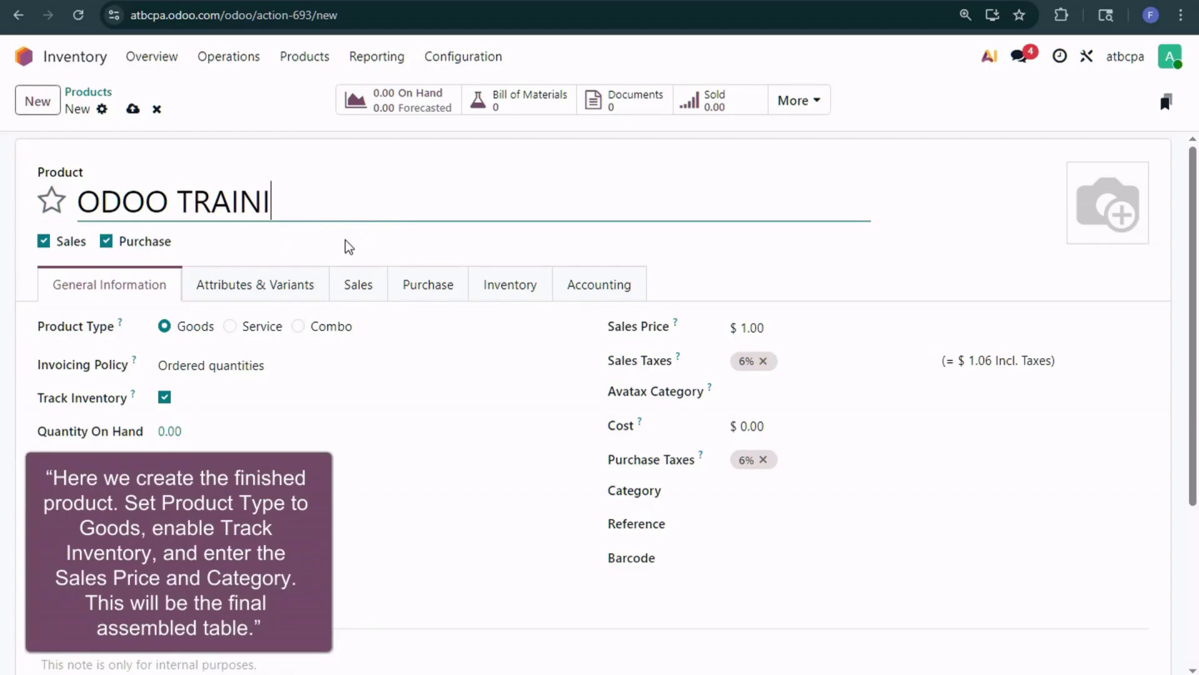
# Name the new product "ODOO TRAINING TABLE BLACK" and make it unavailable for purchase
pyautogui.write('LE ')
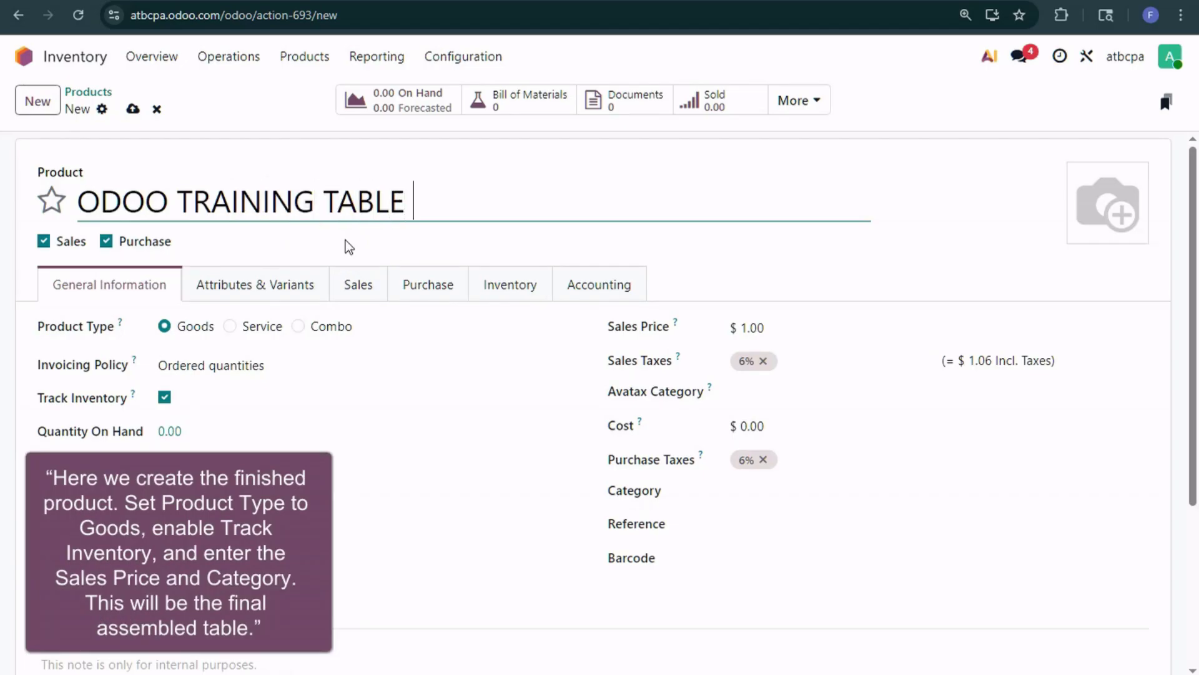
pyautogui.write('BLACK')
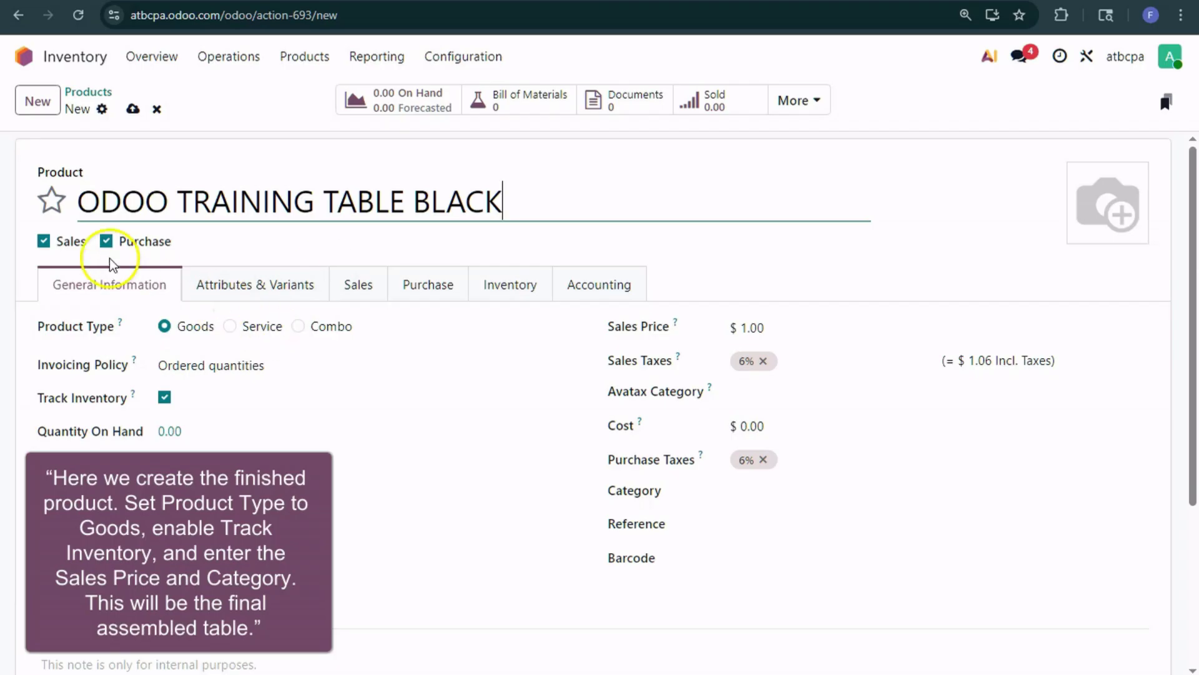
pyautogui.click(106, 241)
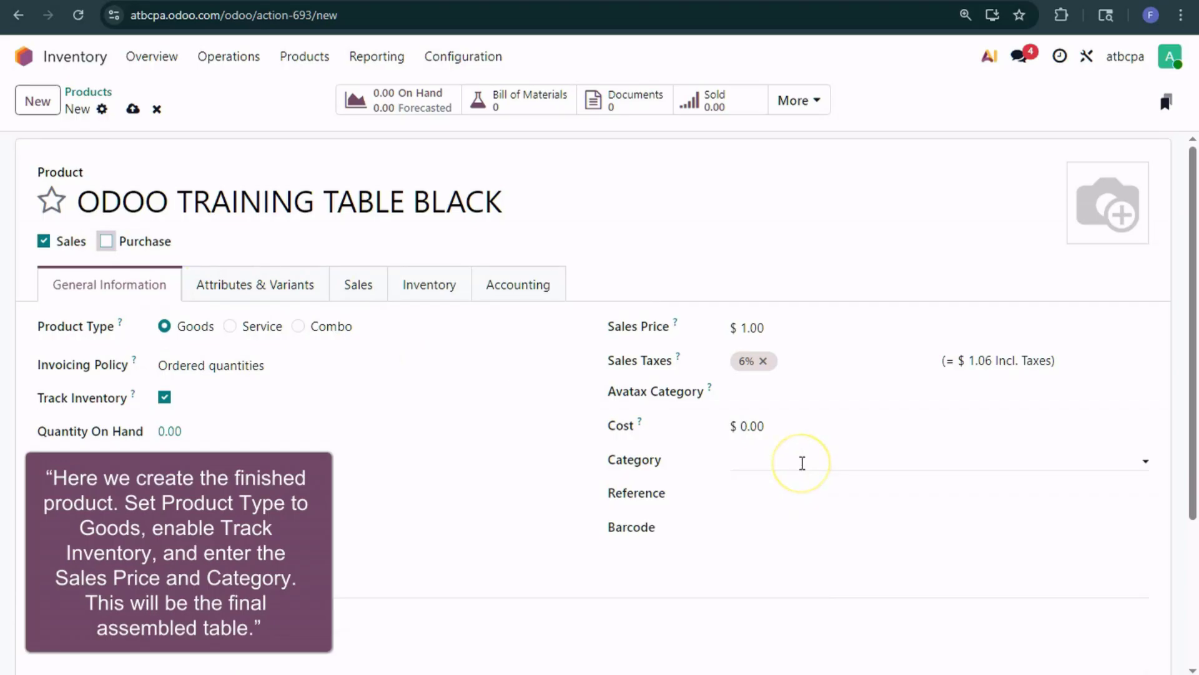
# Assign the product to the ODOO TRAINING TABLE category and review that category's costing, valuation and account settings
pyautogui.click(802, 461)
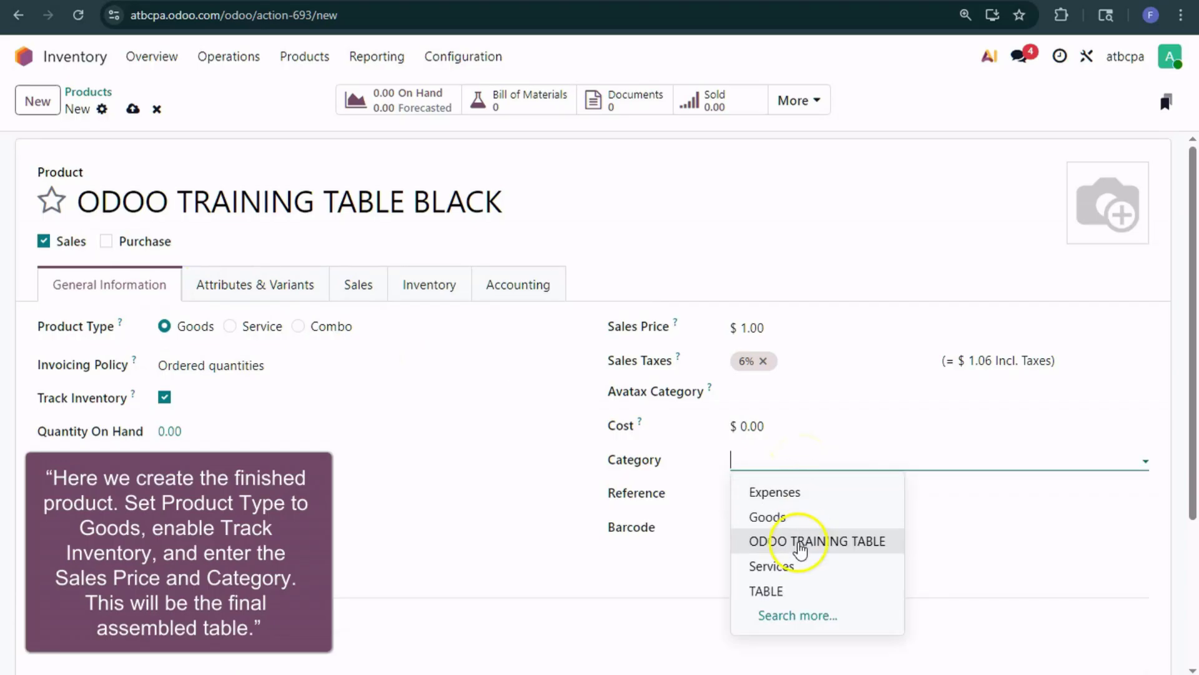
pyautogui.click(799, 541)
pyautogui.click(1137, 461)
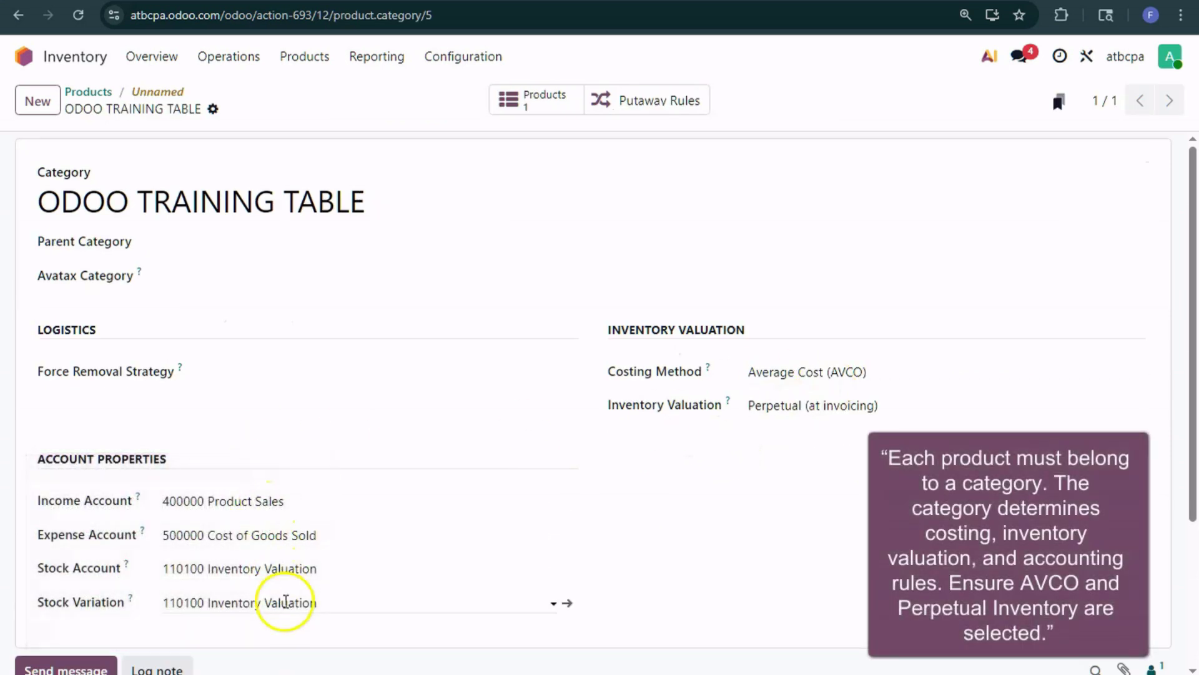
pyautogui.click(166, 95)
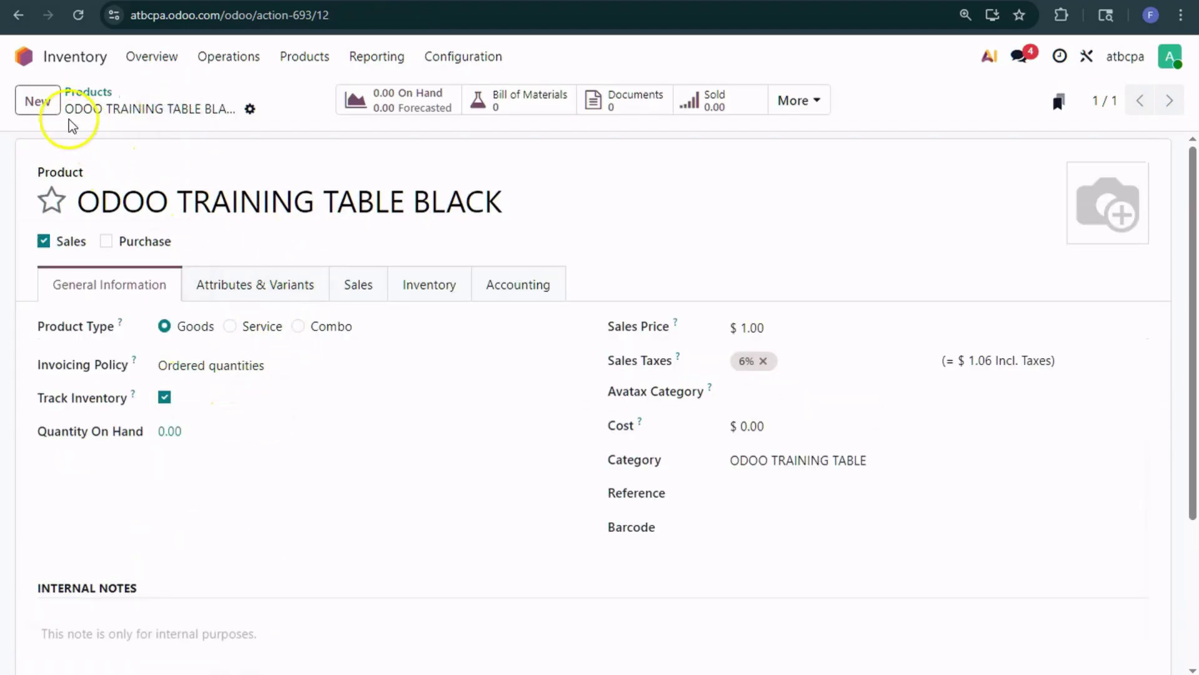
# Create a new product named "ODOO TABLE BLACK - LEGS" that is available for purchase but not for sale
pyautogui.click(53, 113)
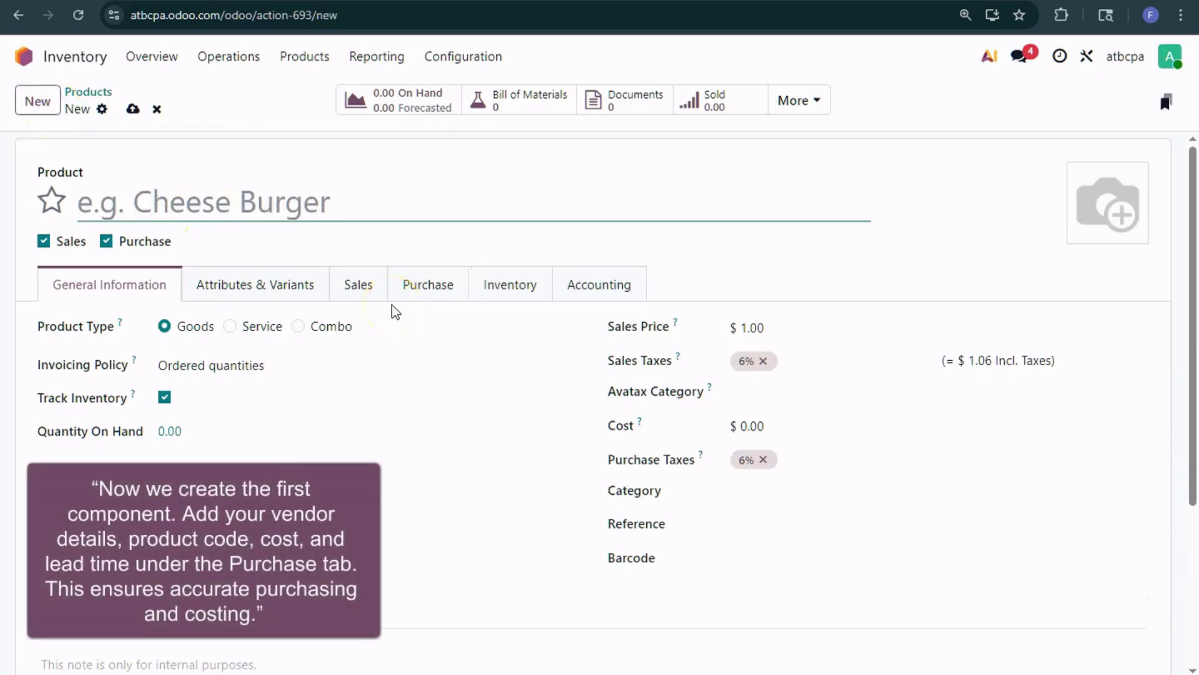
pyautogui.write('ODOO TAB')
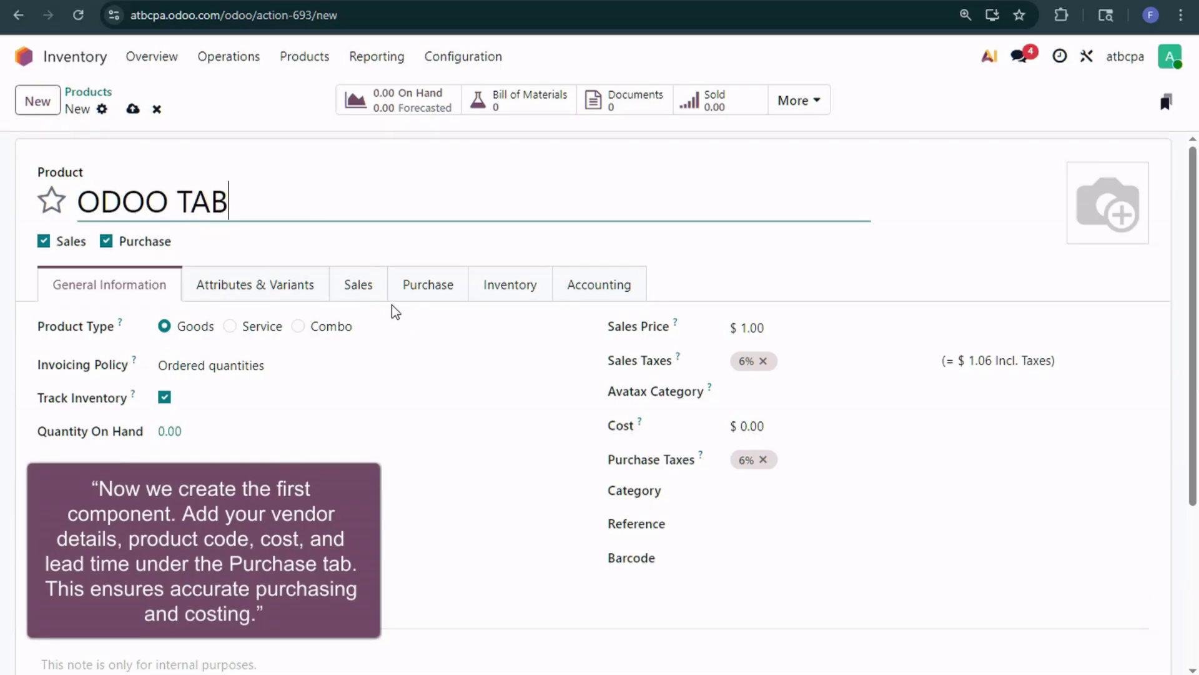
pyautogui.write('LE BLACK ')
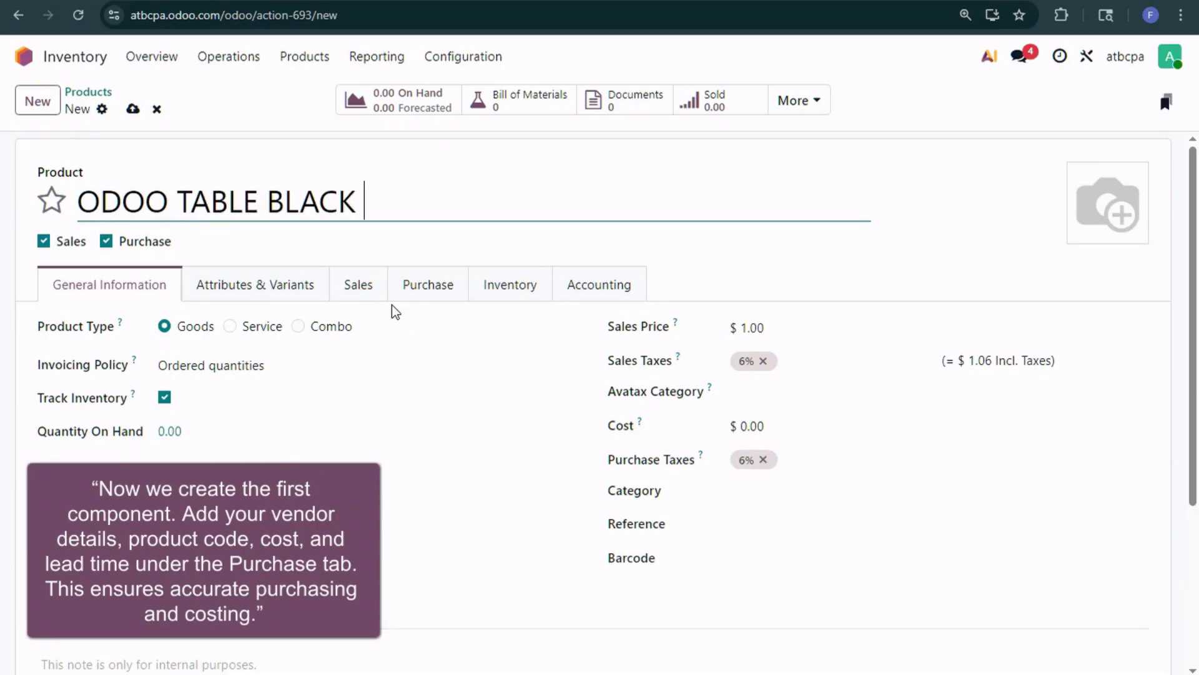
pyautogui.write('- LEGS')
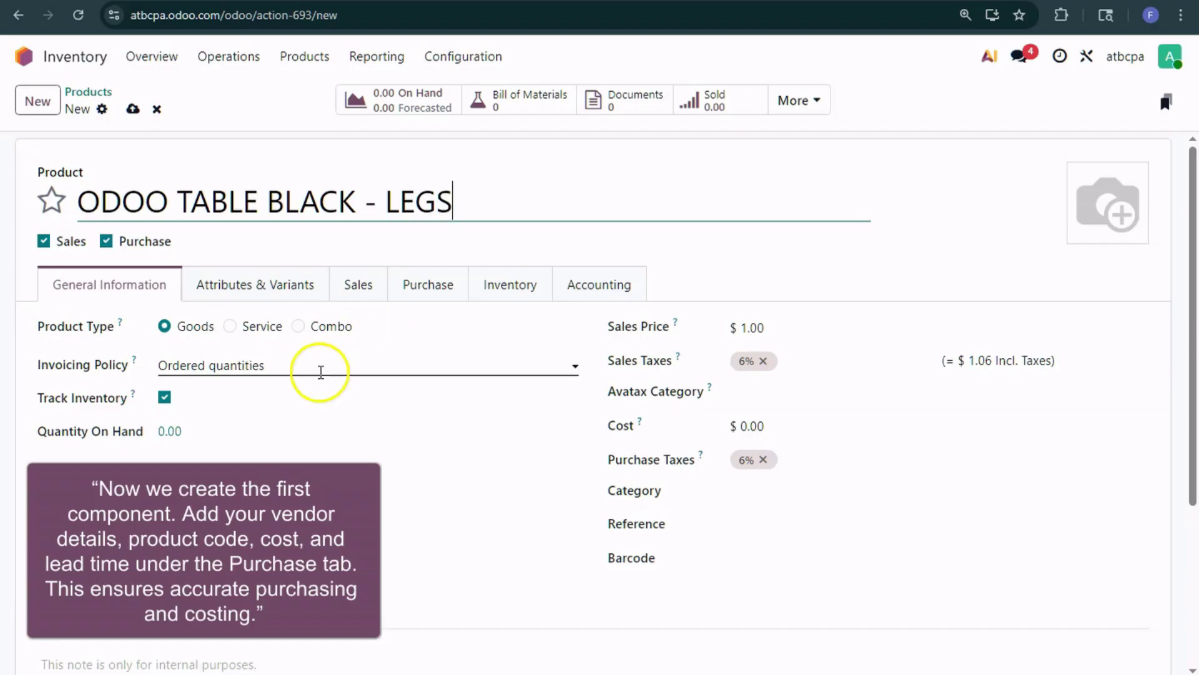
pyautogui.click(43, 241)
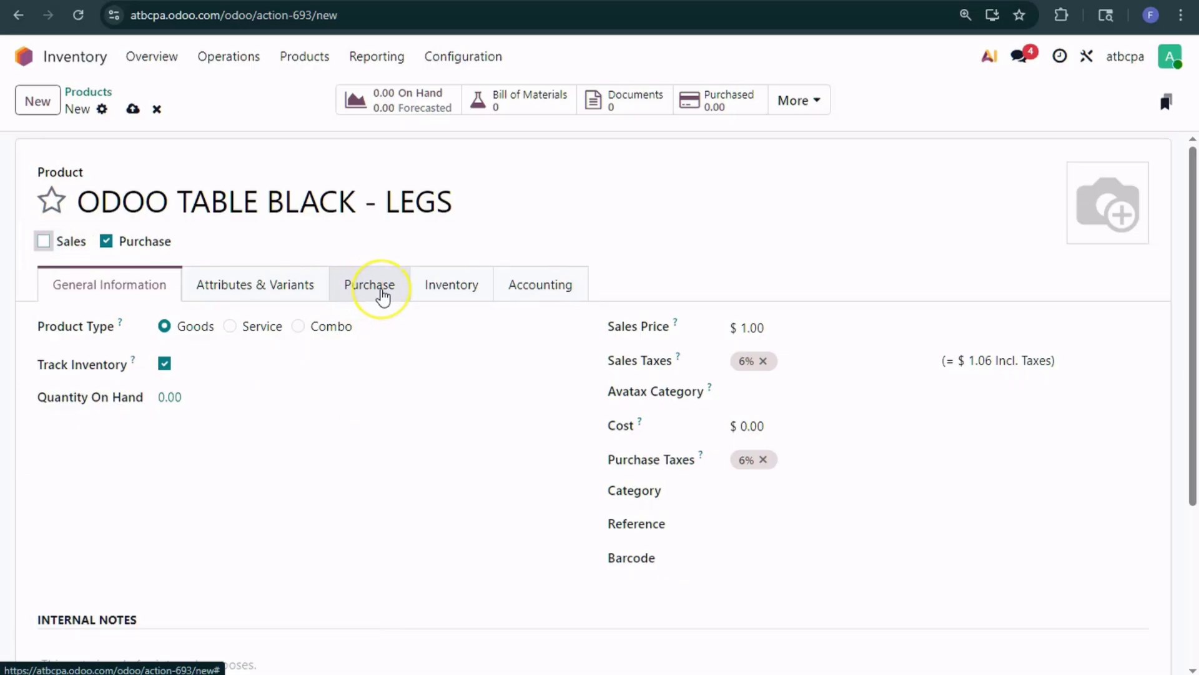
# Add a vendor line to the legs product with a newly created vendor, "TABLE LEGS VENDOR"
pyautogui.click(382, 289)
pyautogui.click(67, 355)
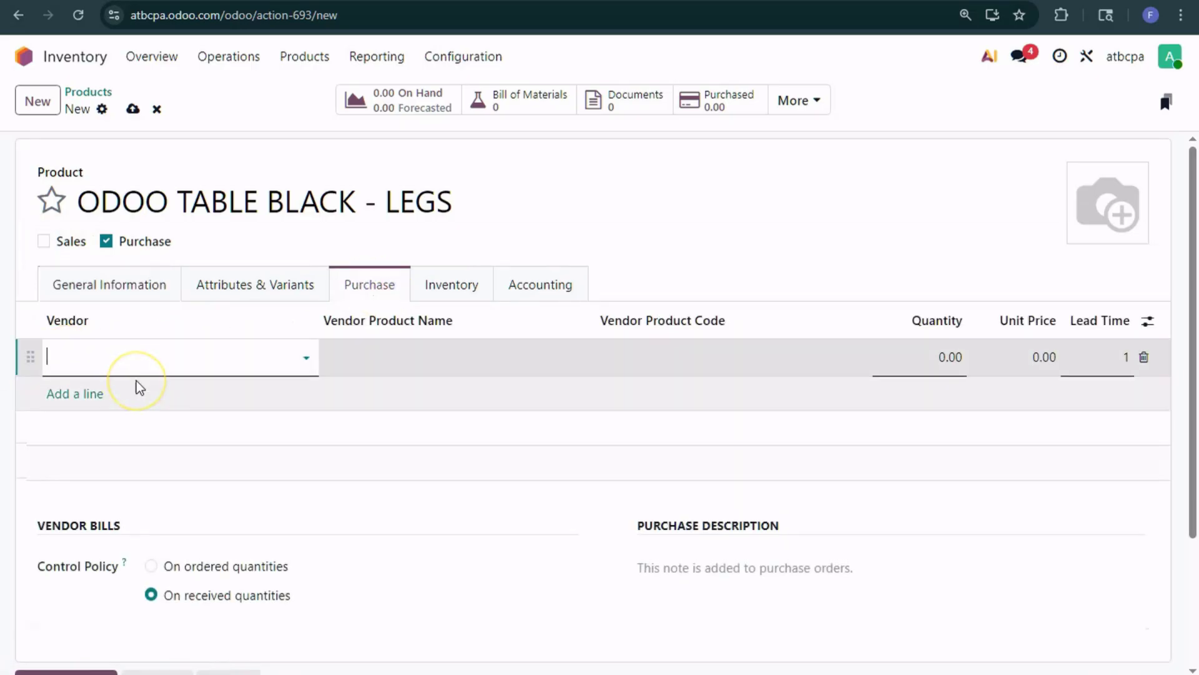
pyautogui.write('TABLE LEGS ')
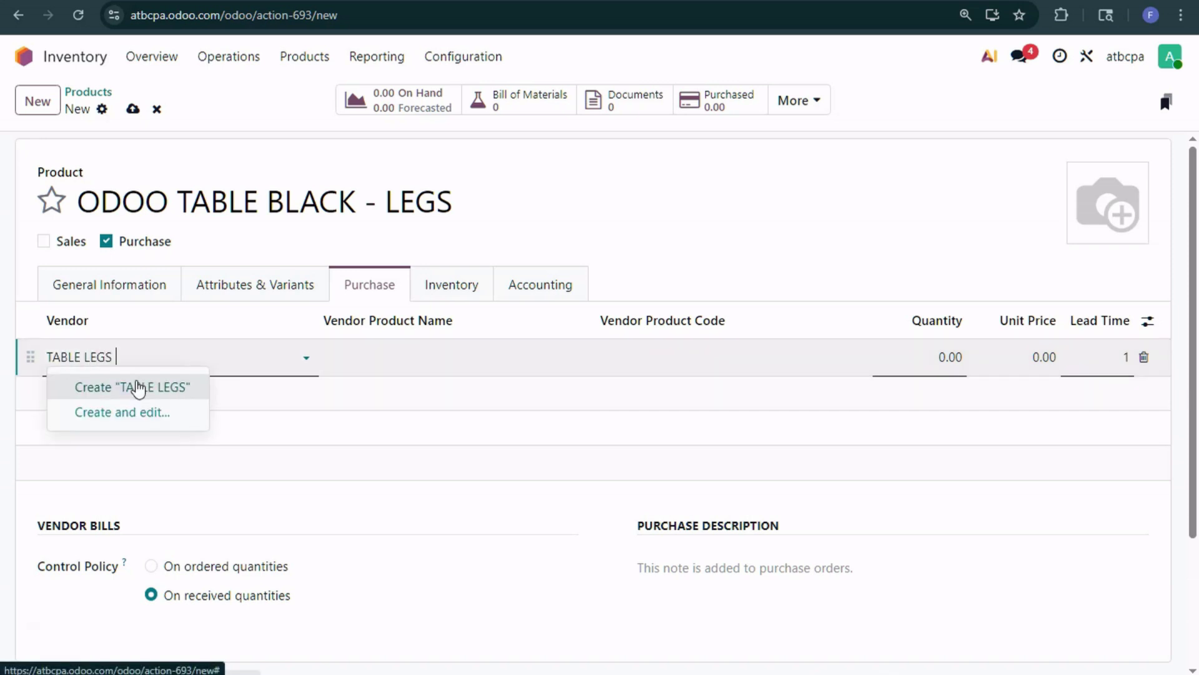
pyautogui.write('VENDOR')
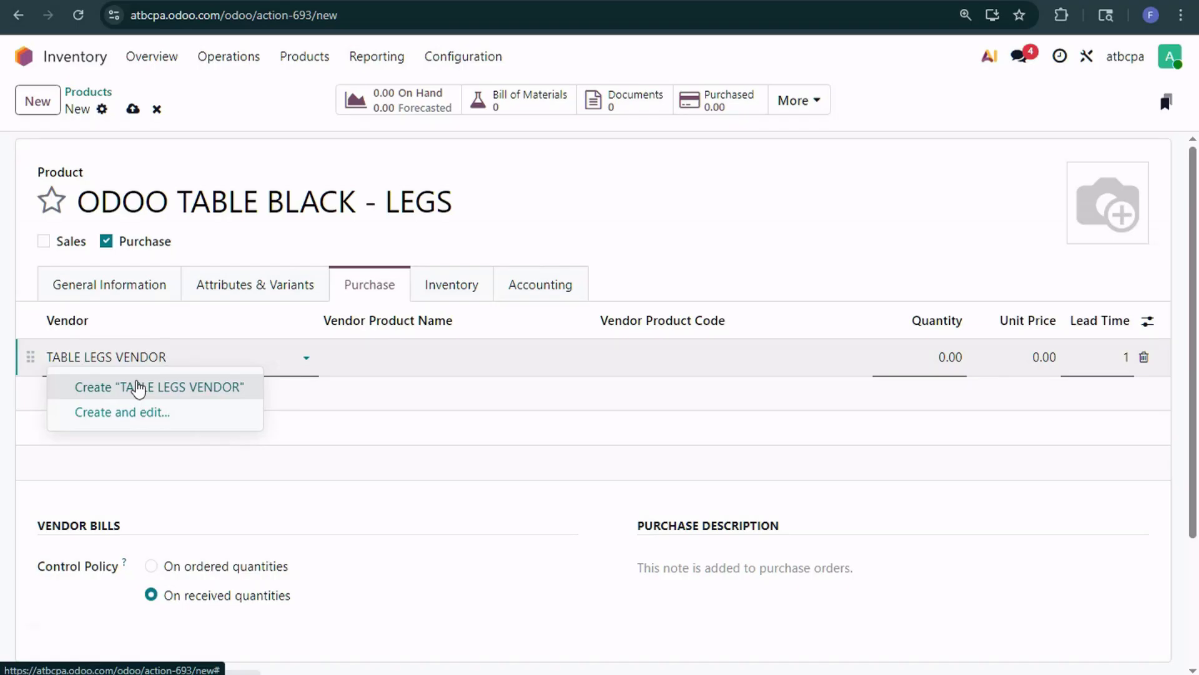
pyautogui.click(102, 391)
# Enter "LEGS FROM VENDOR" as the vendor product name and 211 as the vendor product code
pyautogui.click(402, 362)
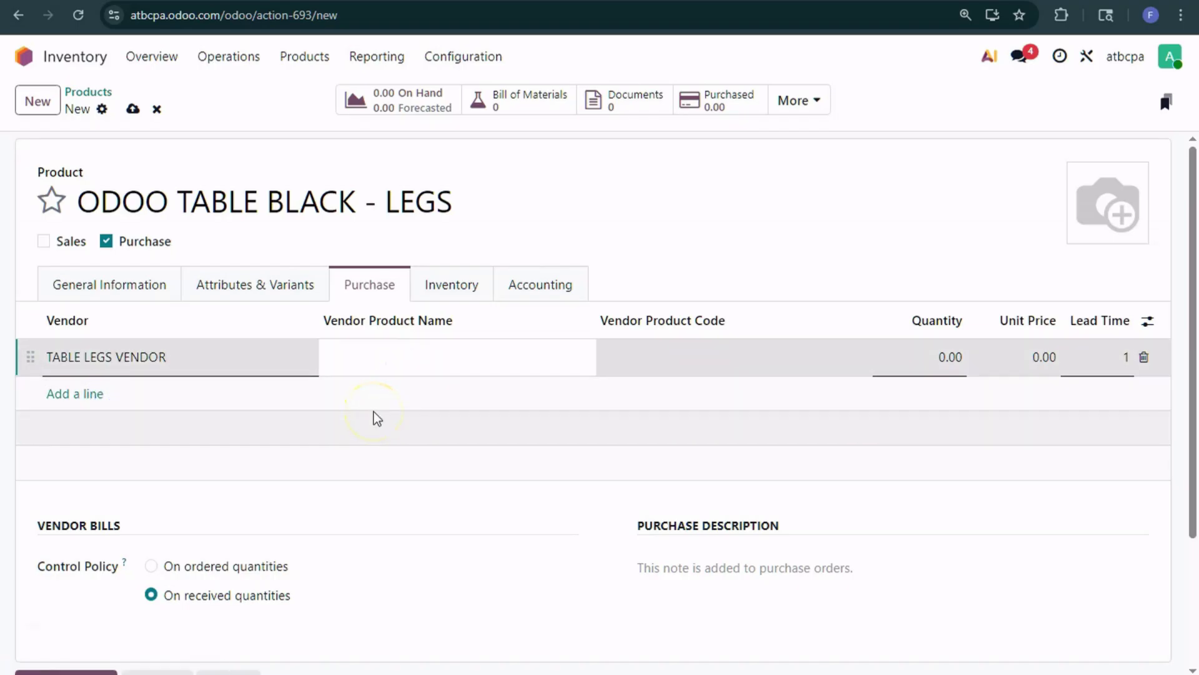
pyautogui.write('LEGS FROM VENDOR')
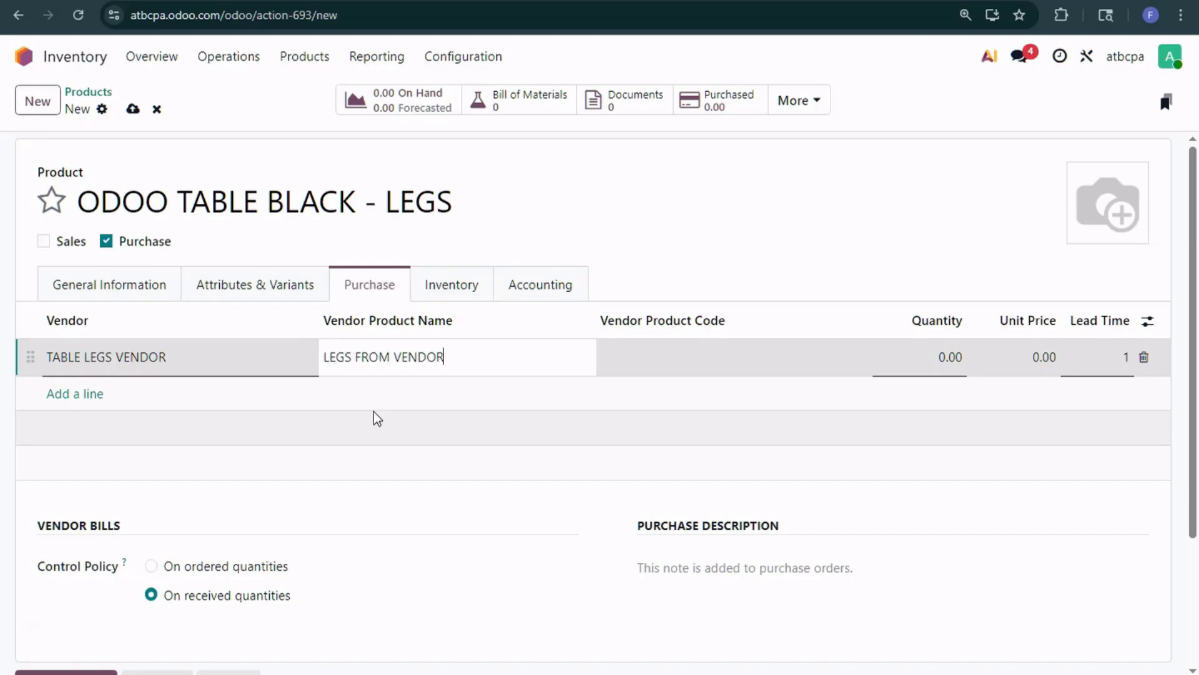
pyautogui.click(636, 367)
pyautogui.write('211')
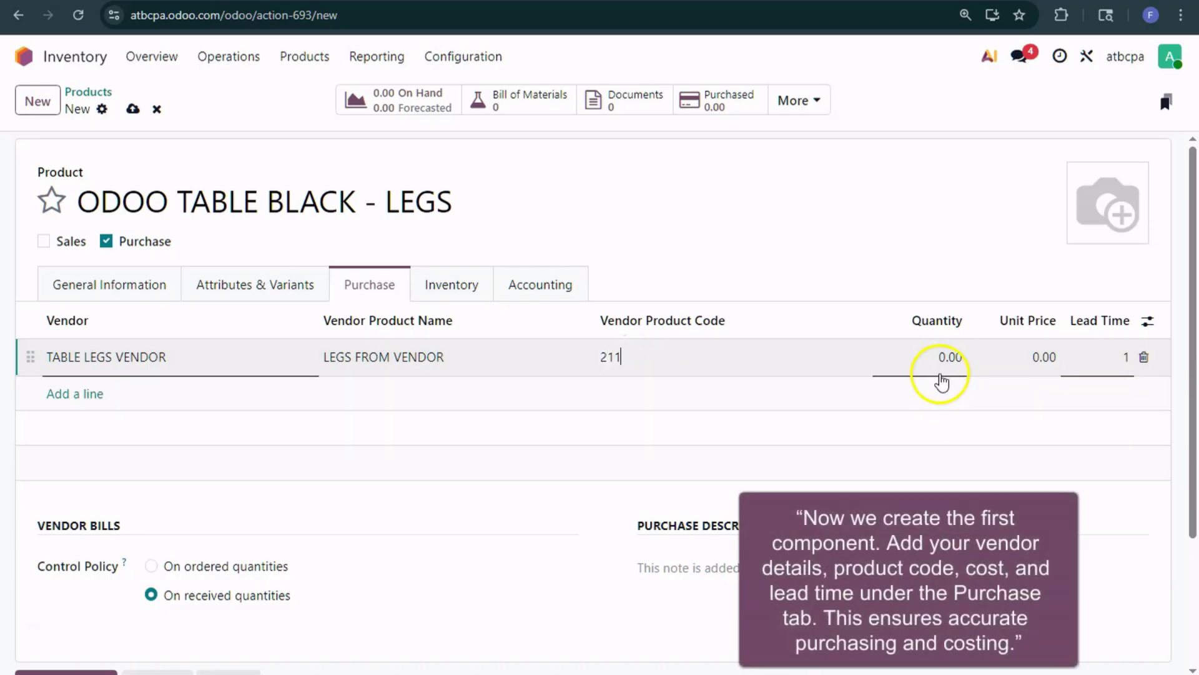
# Set the legs vendor line to quantity 10 and unit price 40, and save the product
pyautogui.click(941, 356)
pyautogui.write('10')
pyautogui.click(1052, 370)
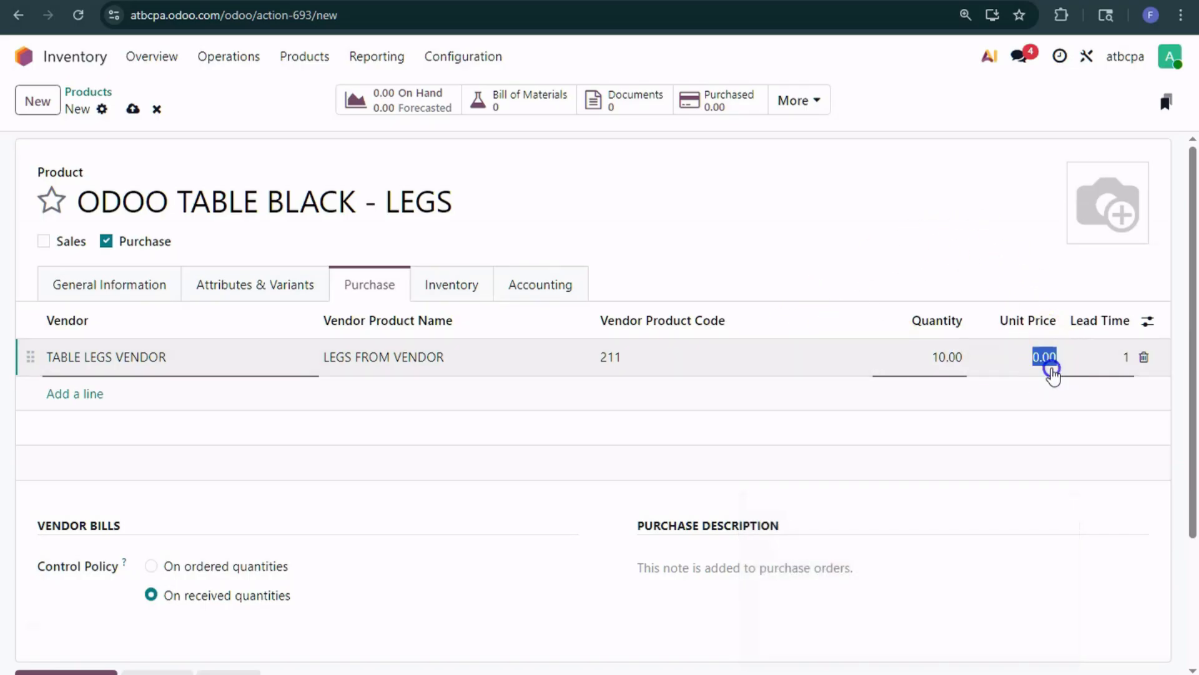
pyautogui.write('40')
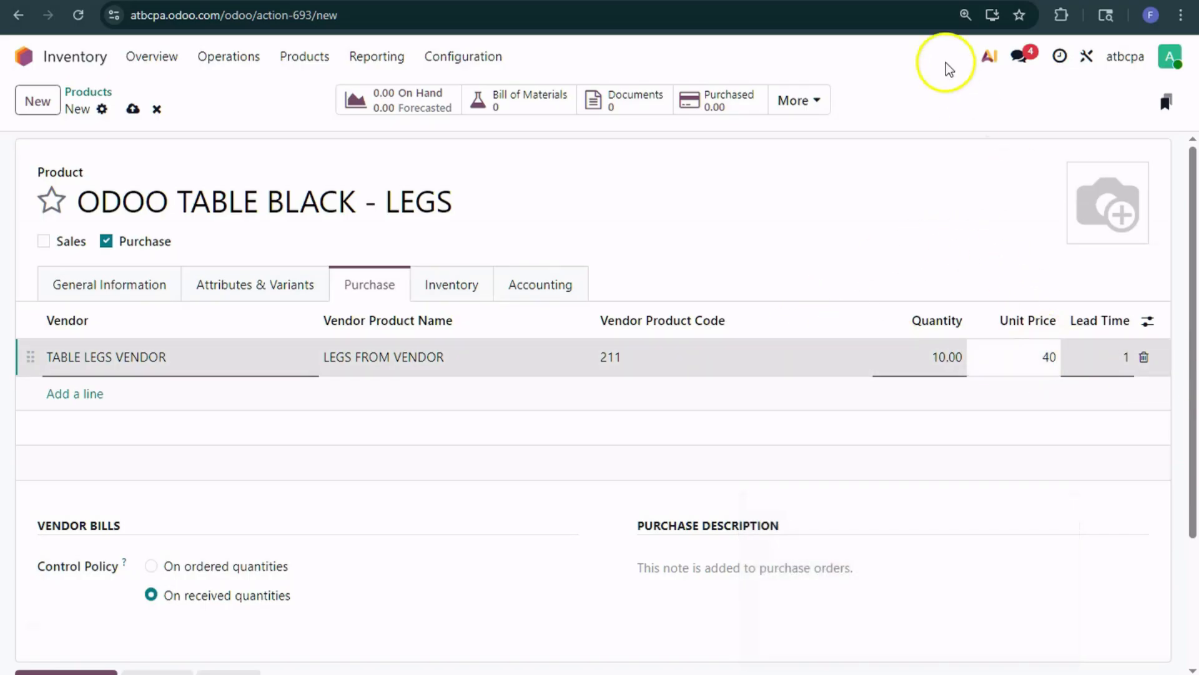
pyautogui.click(928, 92)
pyautogui.click(133, 110)
# Create a new purchase-only product named "TABLE TOP BLACK" in the ODOO TRAINING TABLE category
pyautogui.click(38, 101)
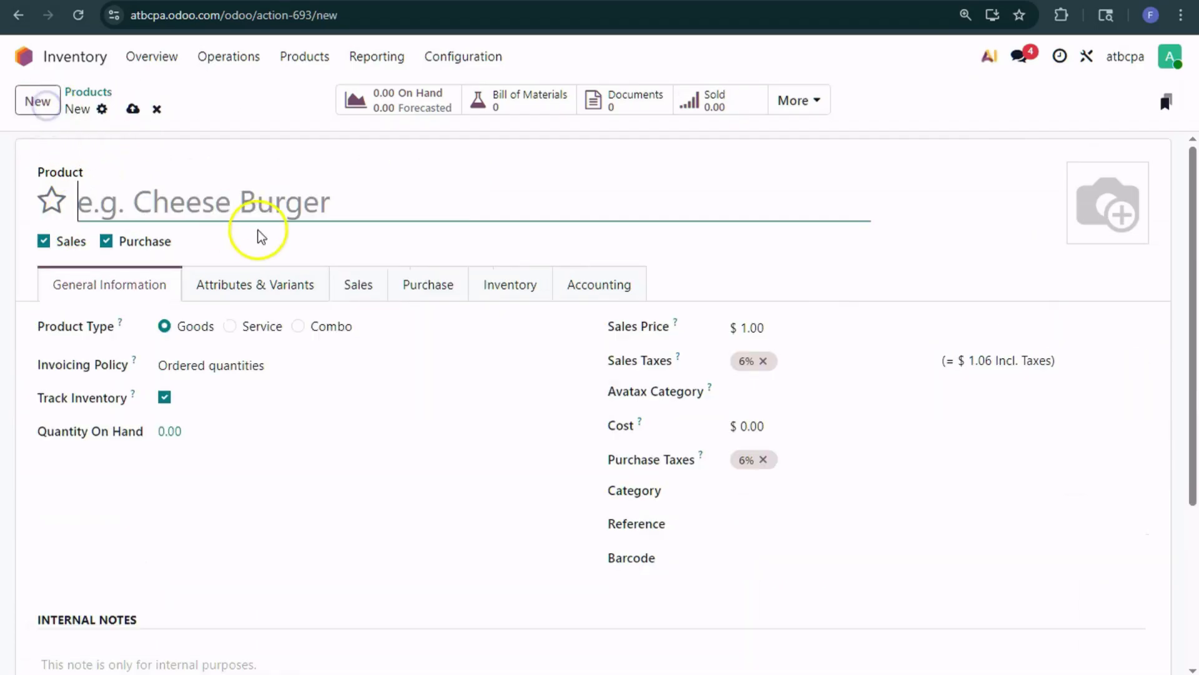
pyautogui.write('TAB')
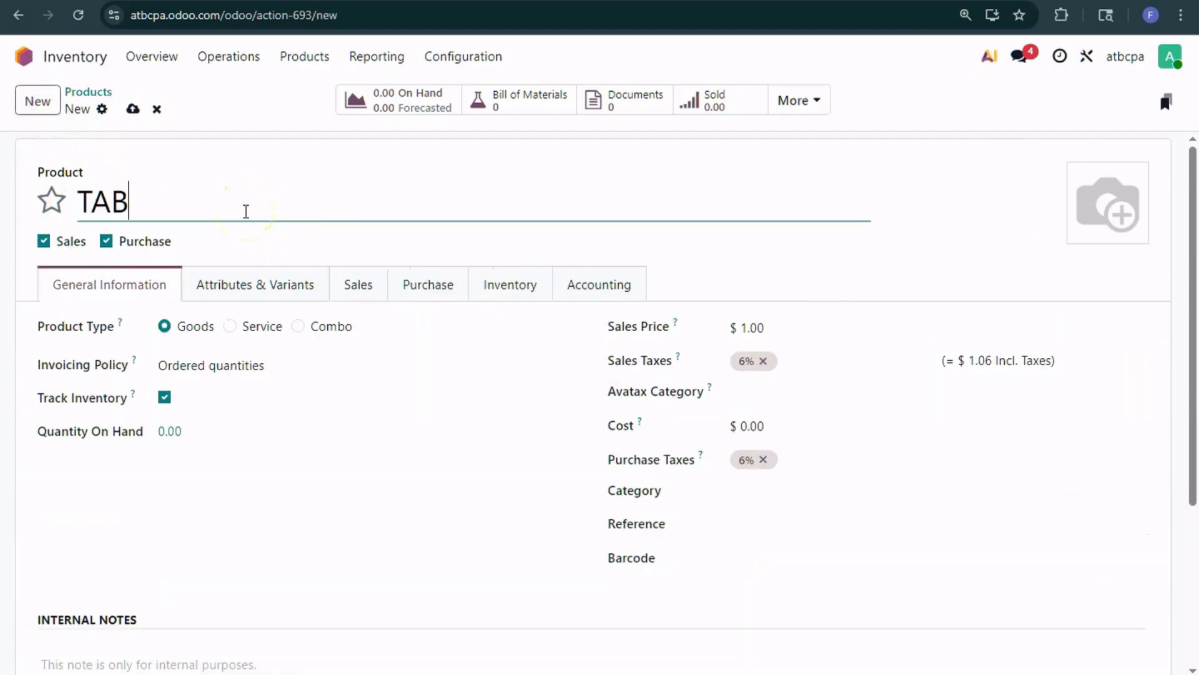
pyautogui.write('LE TOP BLACK')
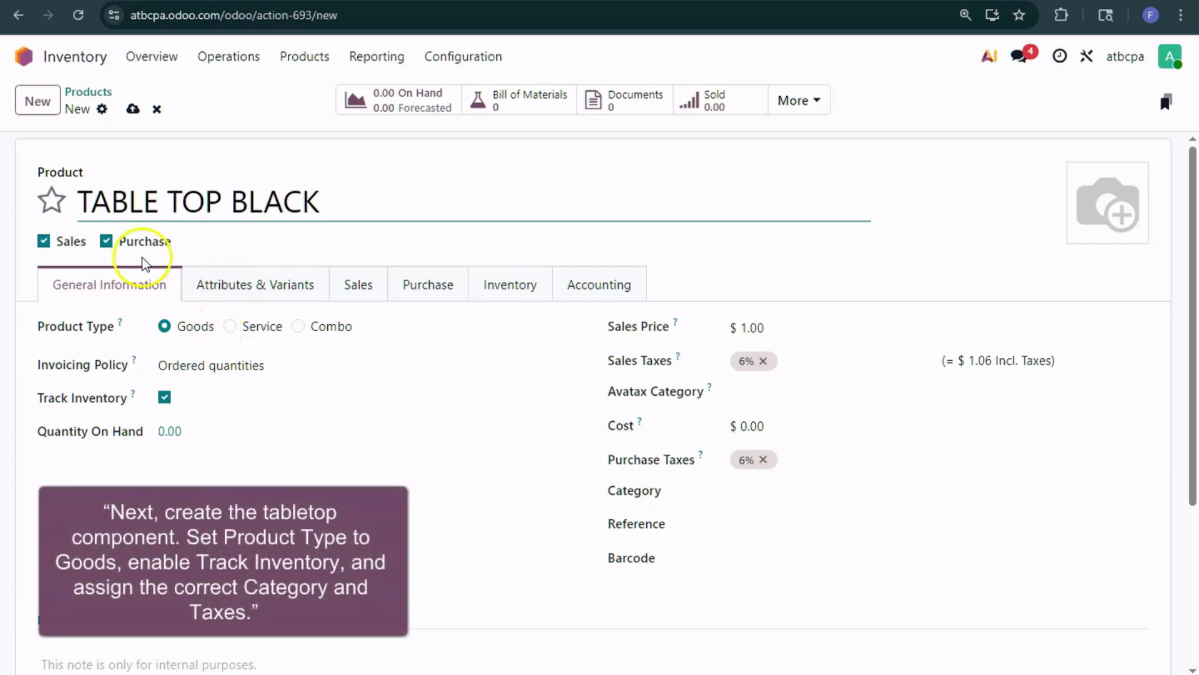
pyautogui.click(43, 241)
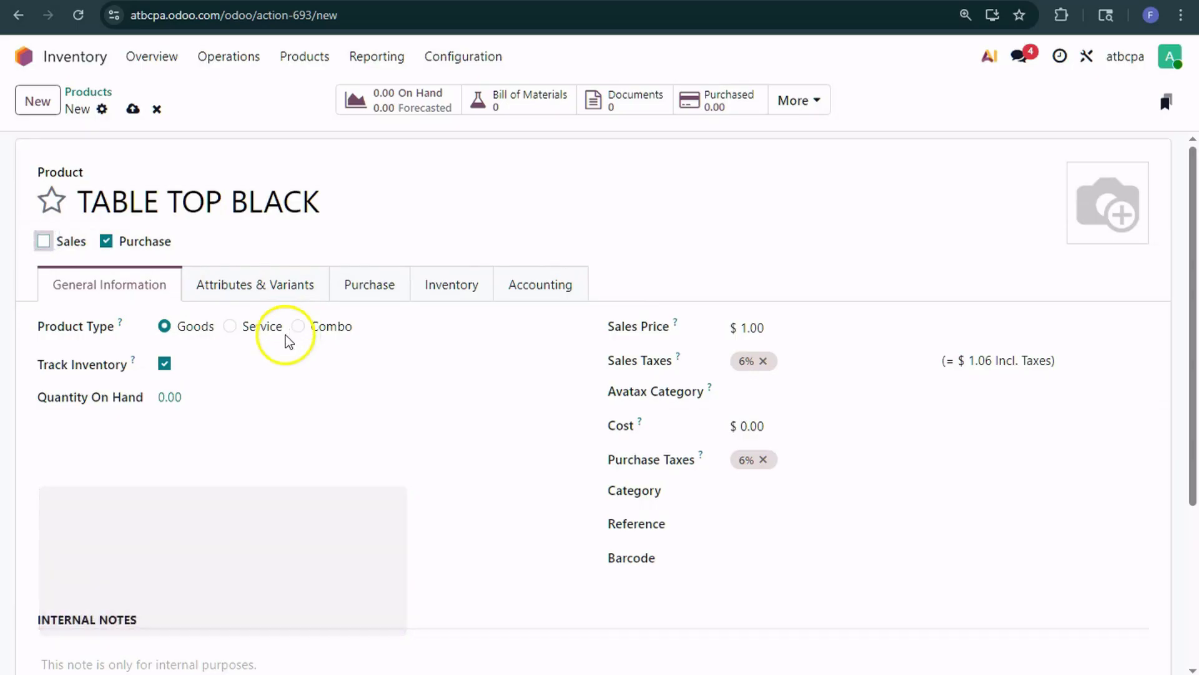
pyautogui.click(854, 498)
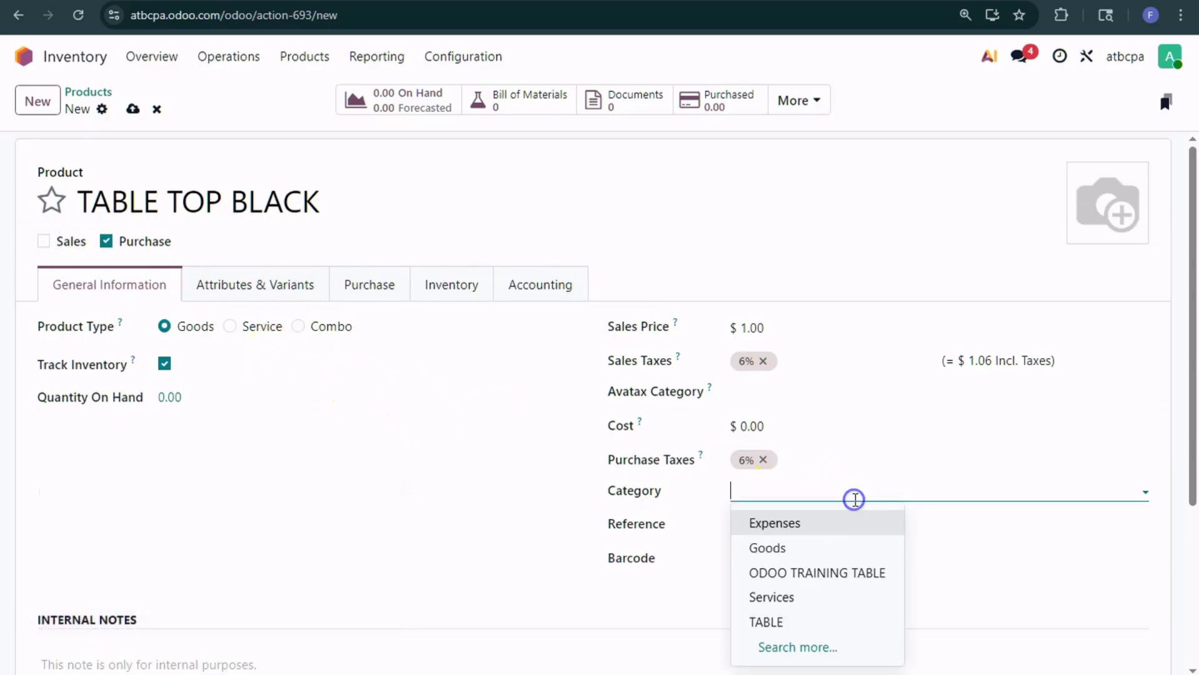
pyautogui.click(858, 573)
# Add a vendor line to the table top product with a newly created vendor, "TABLE TOP VENDOR BLACK"
pyautogui.click(356, 285)
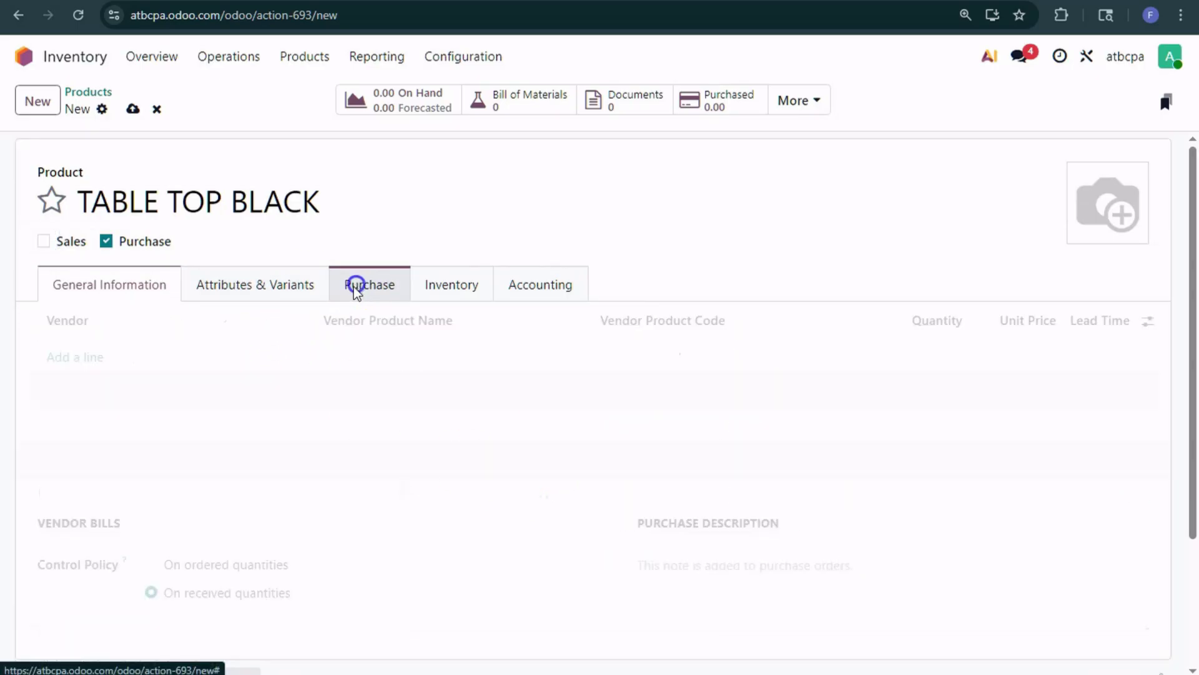
pyautogui.click(100, 357)
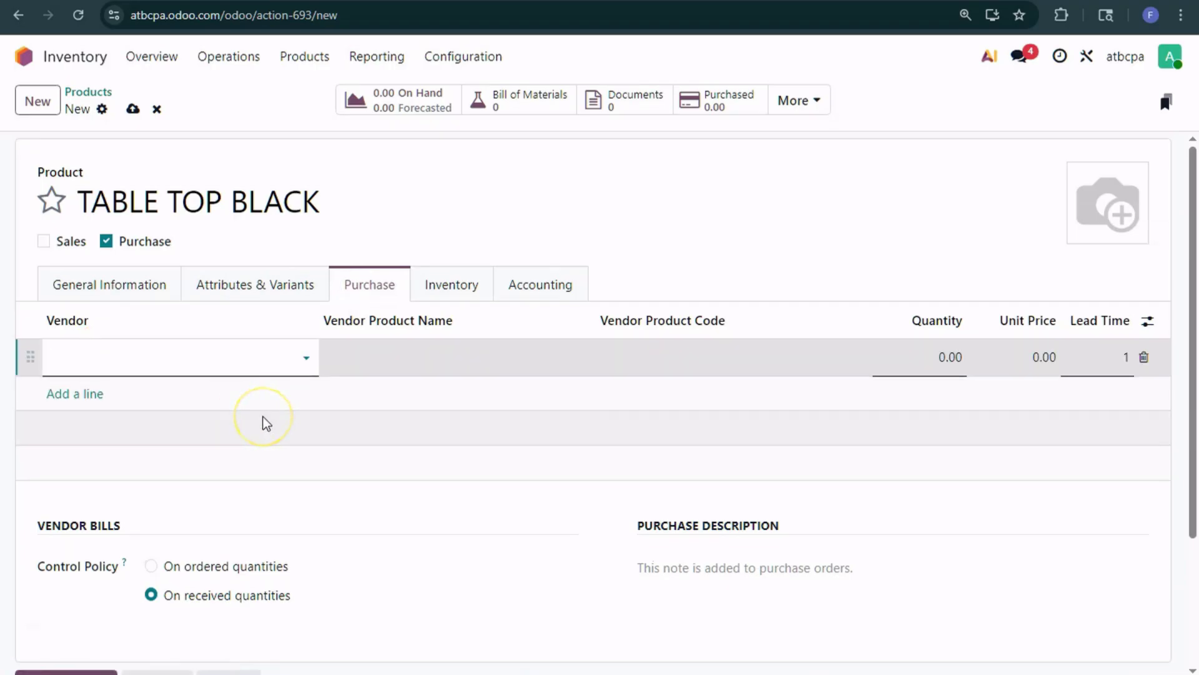
pyautogui.write('TAB')
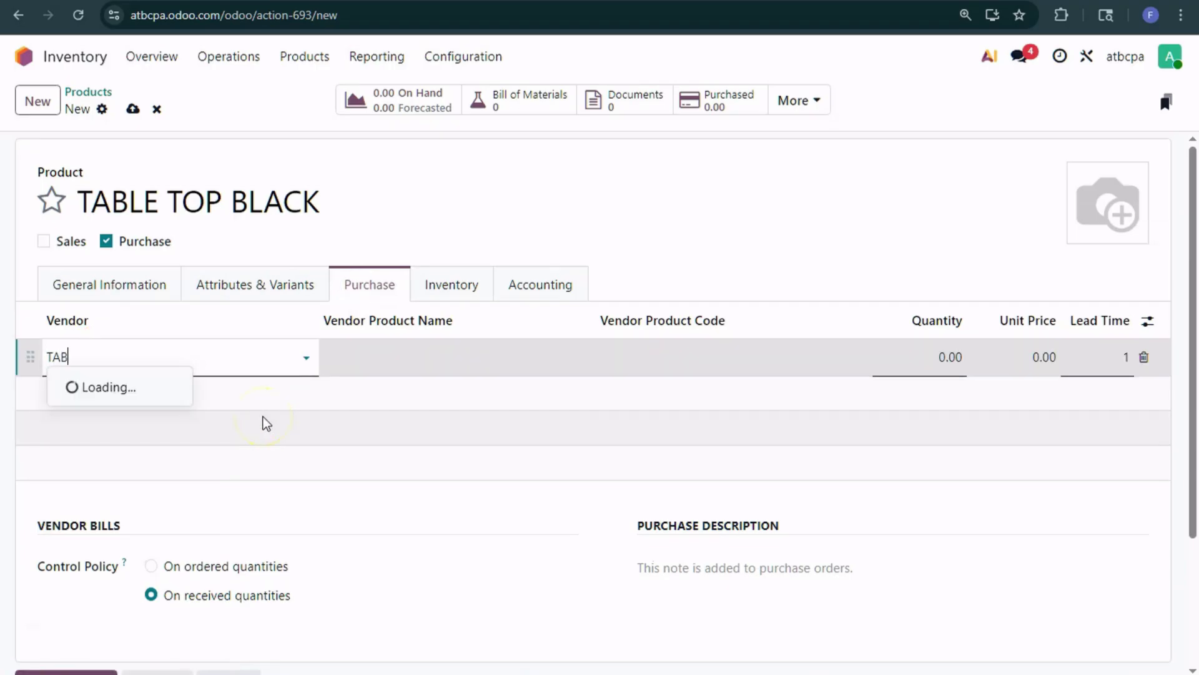
pyautogui.write('LE TOP ')
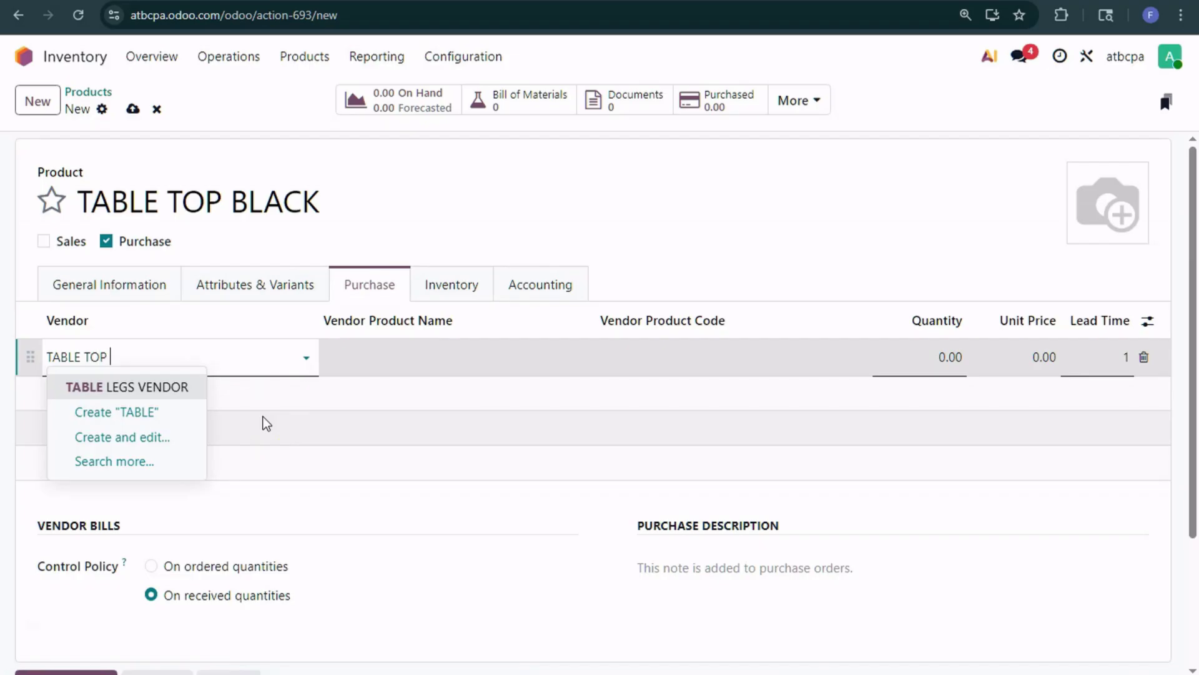
pyautogui.write('VENDOR')
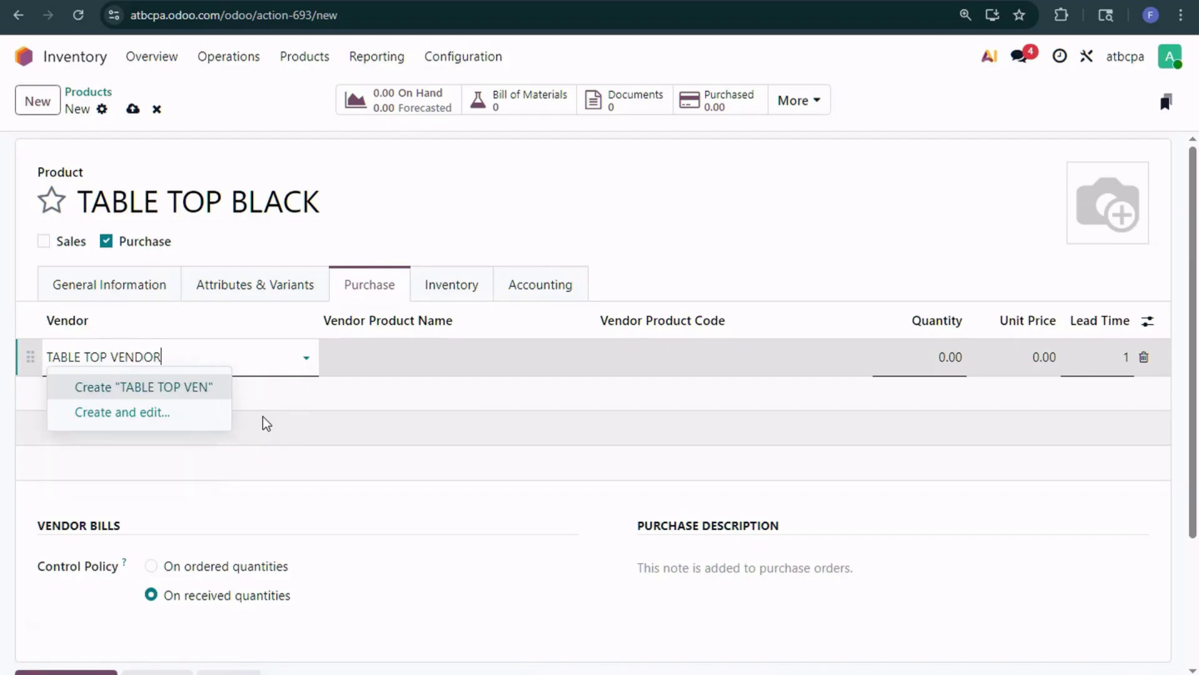
pyautogui.write(' BLA')
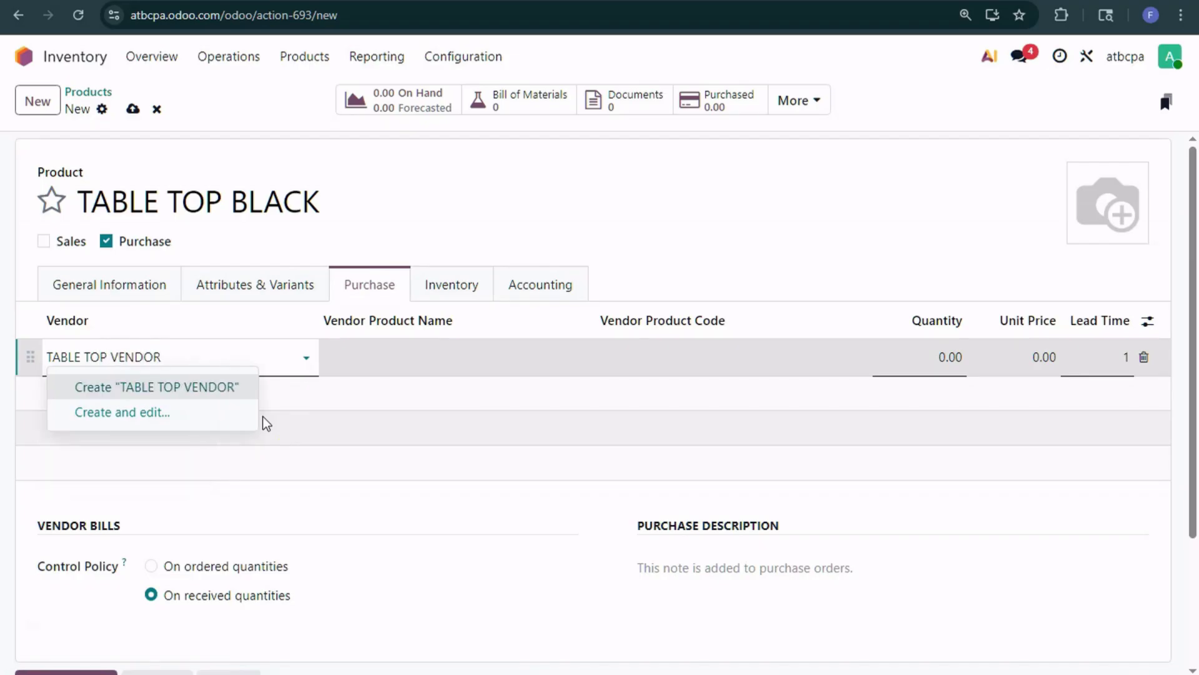
pyautogui.write('CK')
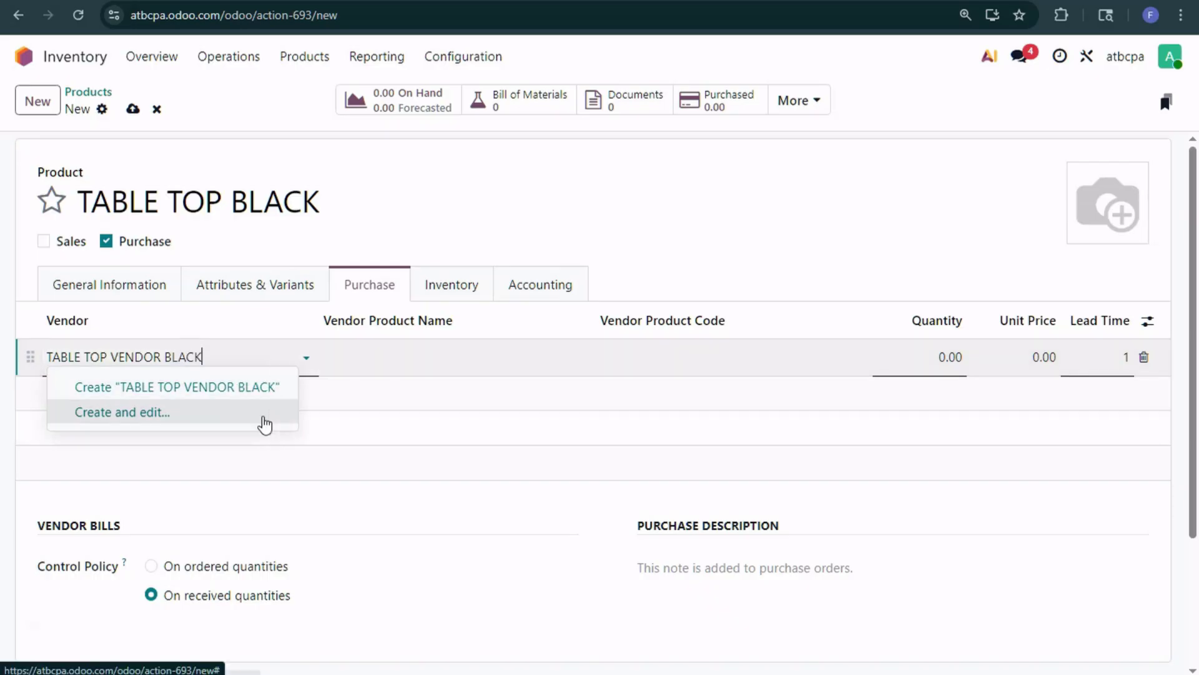
pyautogui.click(214, 388)
# Enter "TABLE TOP FROM VENDOR - BLACK" as the vendor product name and 222 as the vendor product code
pyautogui.click(383, 356)
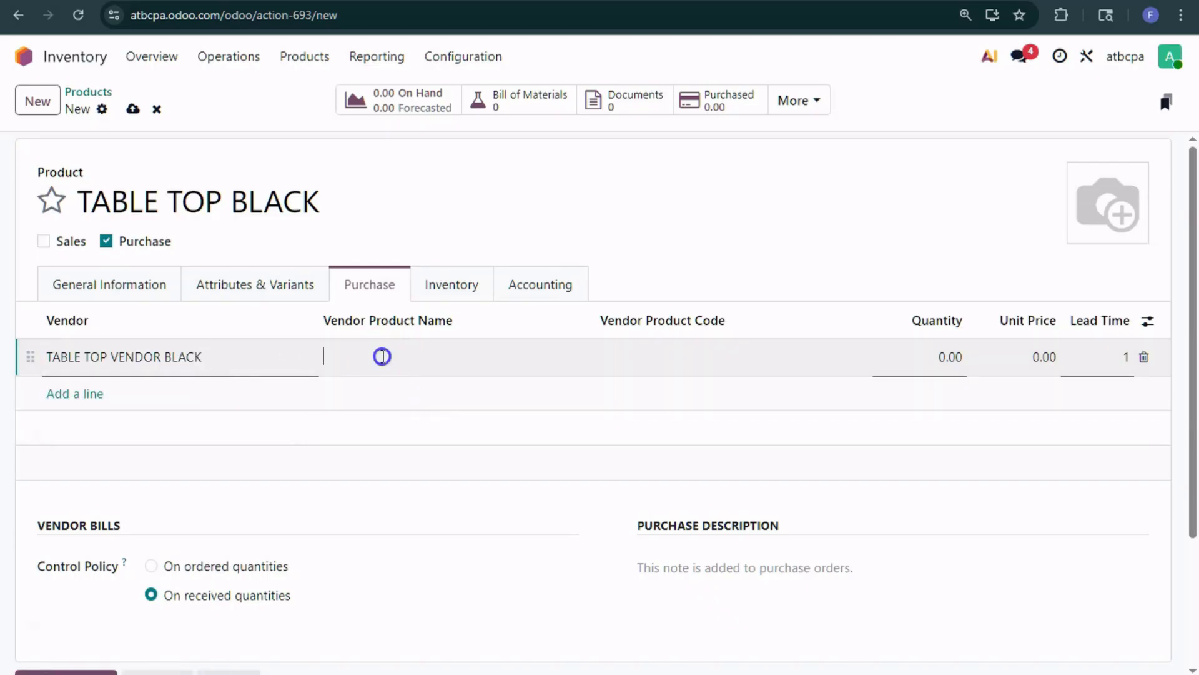
pyautogui.write('TABLE TOP FROM VENDOR -')
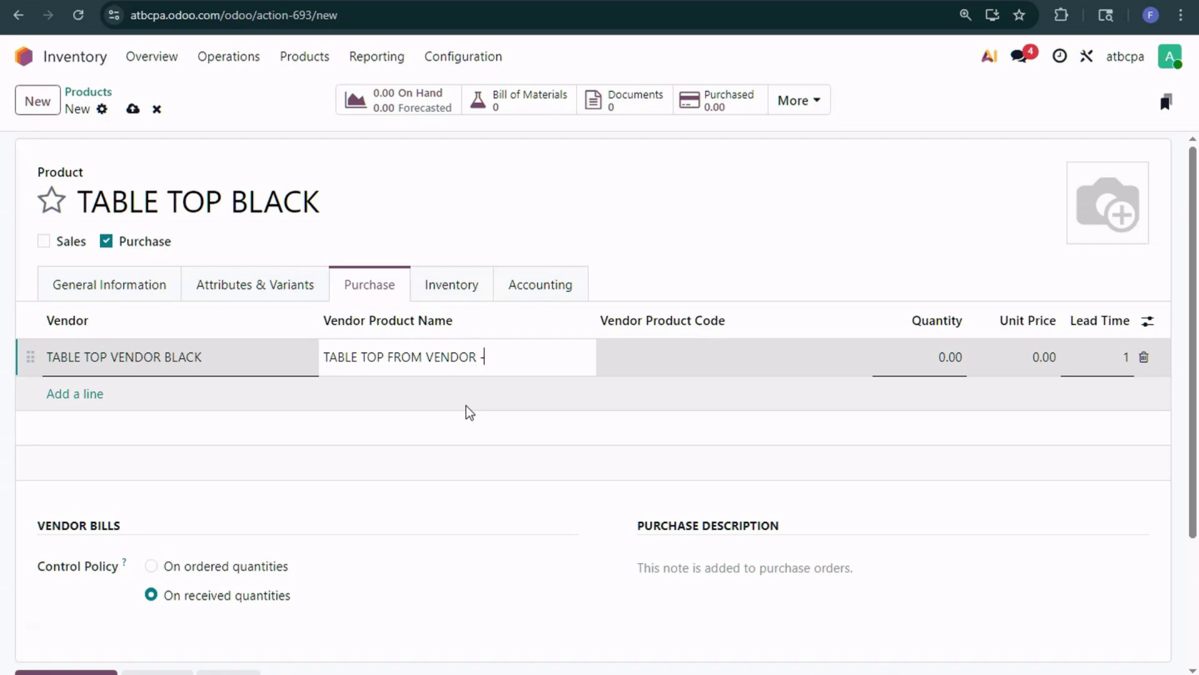
pyautogui.write(' BLACK')
pyautogui.click(661, 356)
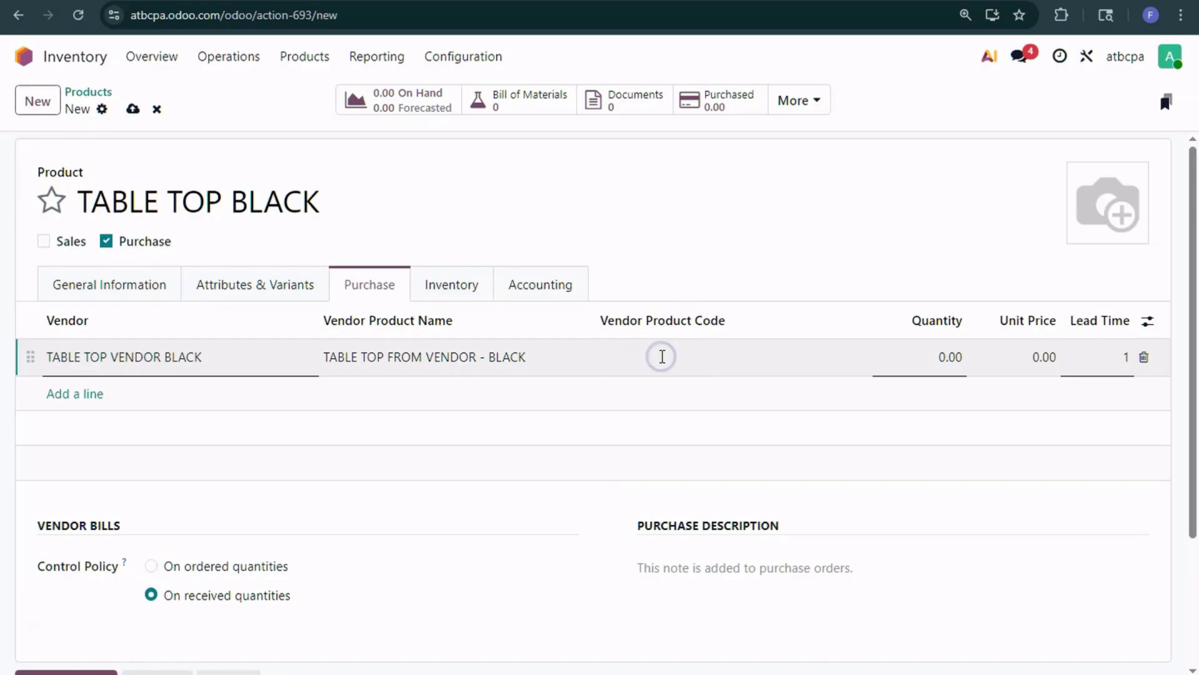
# Set the table top vendor line to quantity 20 and unit price 100, and save the product
pyautogui.click(912, 357)
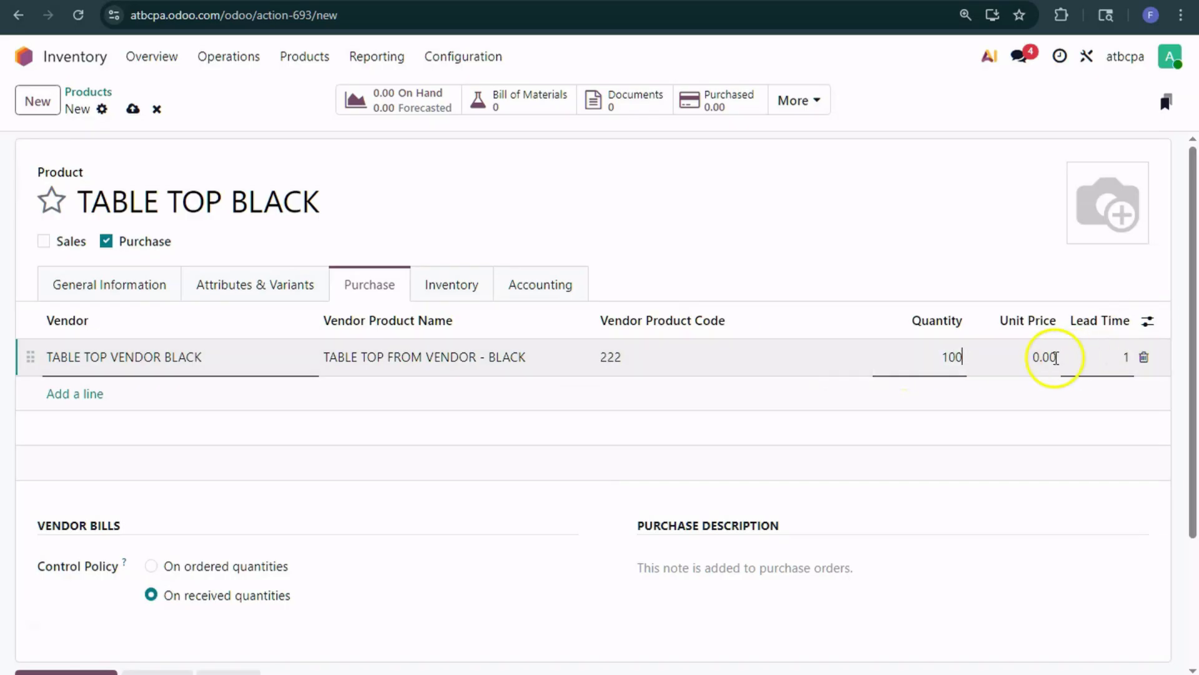
pyautogui.moveTo(947, 361); pyautogui.dragTo(972, 370)
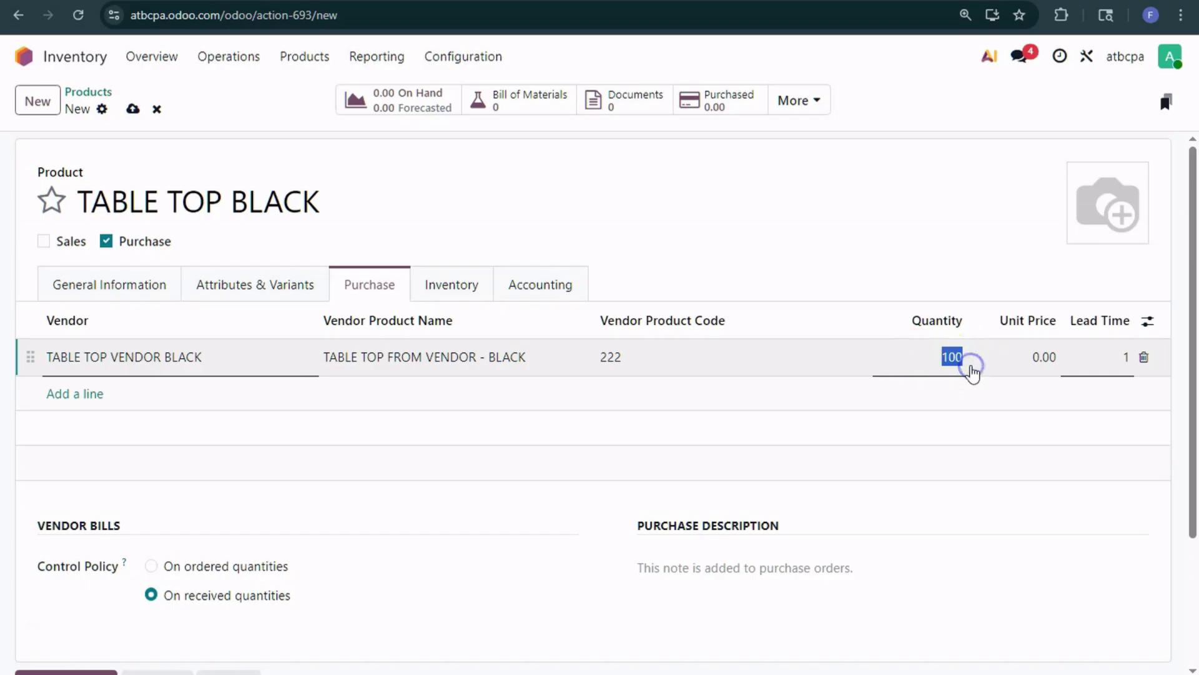
pyautogui.click(1007, 363)
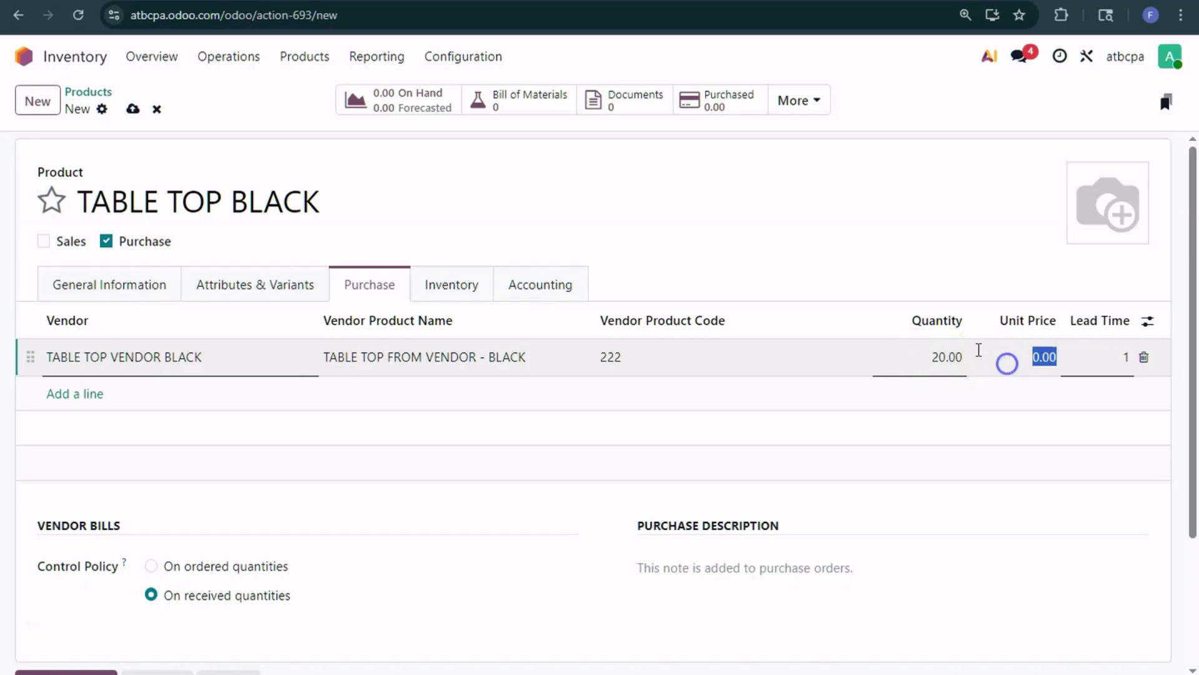
pyautogui.click(892, 103)
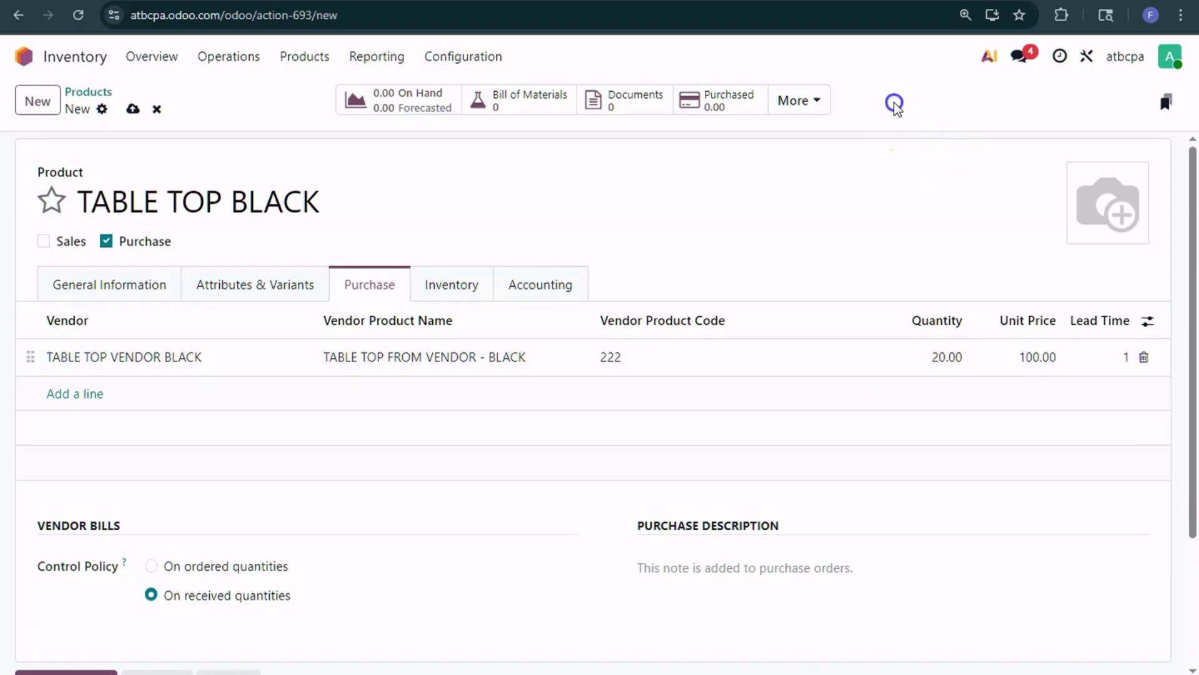
pyautogui.click(135, 111)
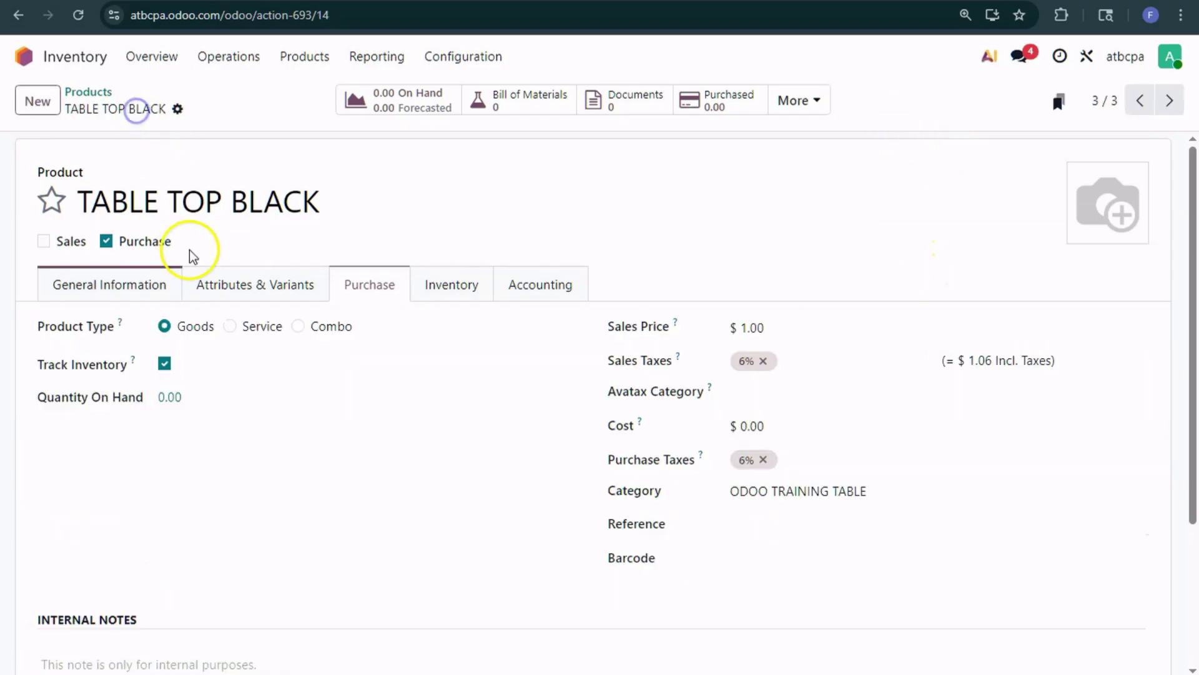
# Assign the ODOO TRAINING TABLE category to the product ODOO TABLE BLACK - LEGS and save it
pyautogui.click(88, 92)
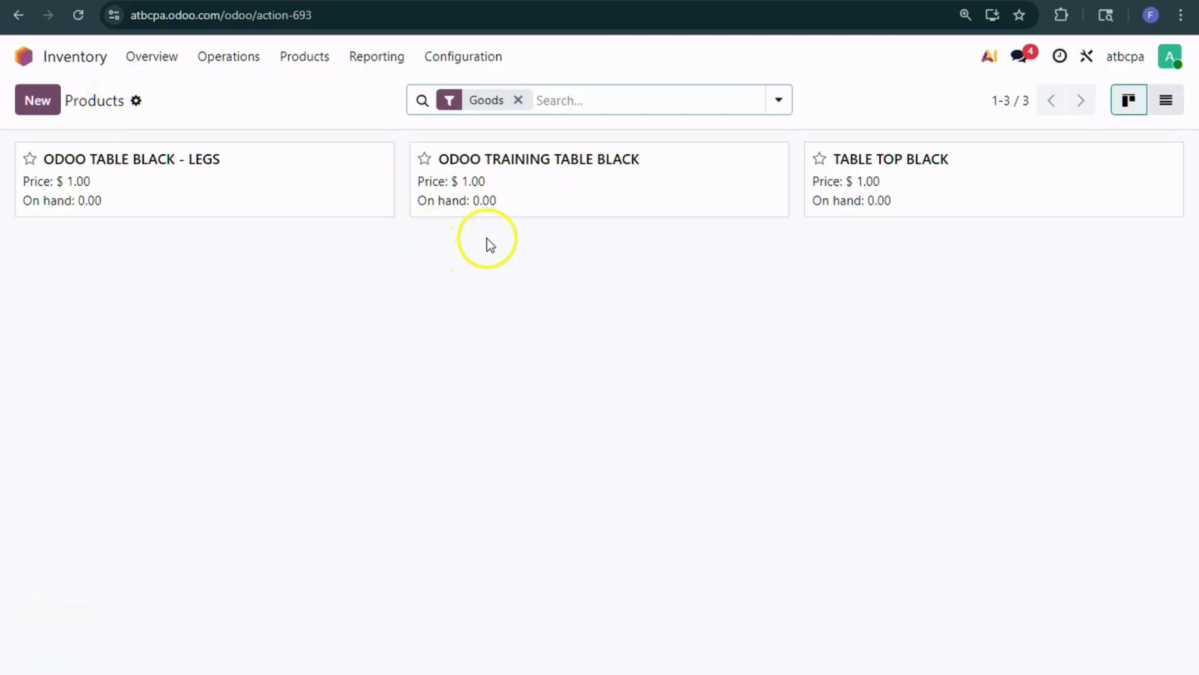
pyautogui.click(264, 188)
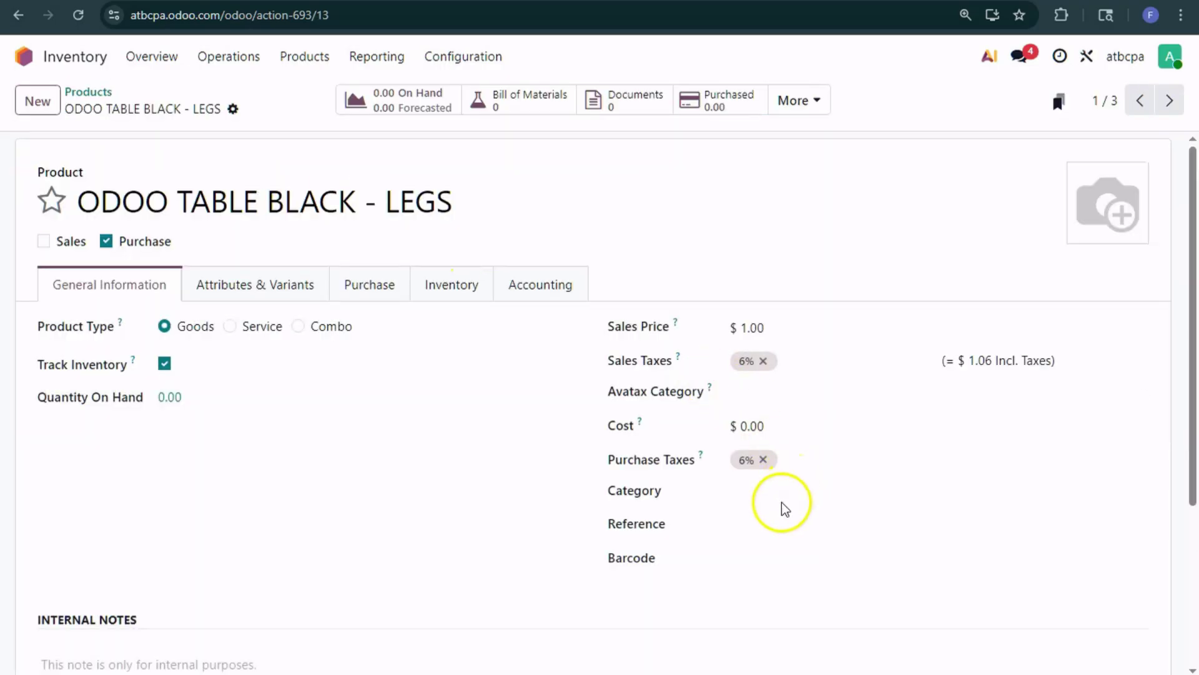
pyautogui.click(783, 488)
pyautogui.click(797, 571)
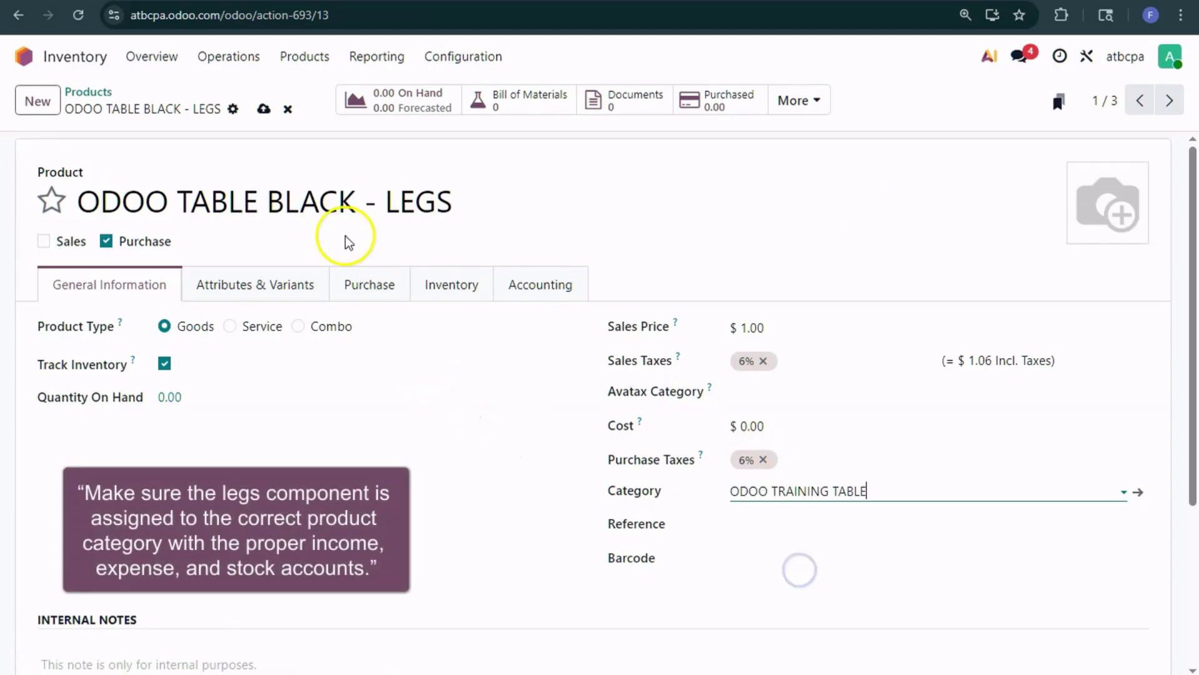
pyautogui.click(264, 110)
# Start a new bill of materials for the finished product ODOO TRAINING TABLE BLACK
pyautogui.click(88, 92)
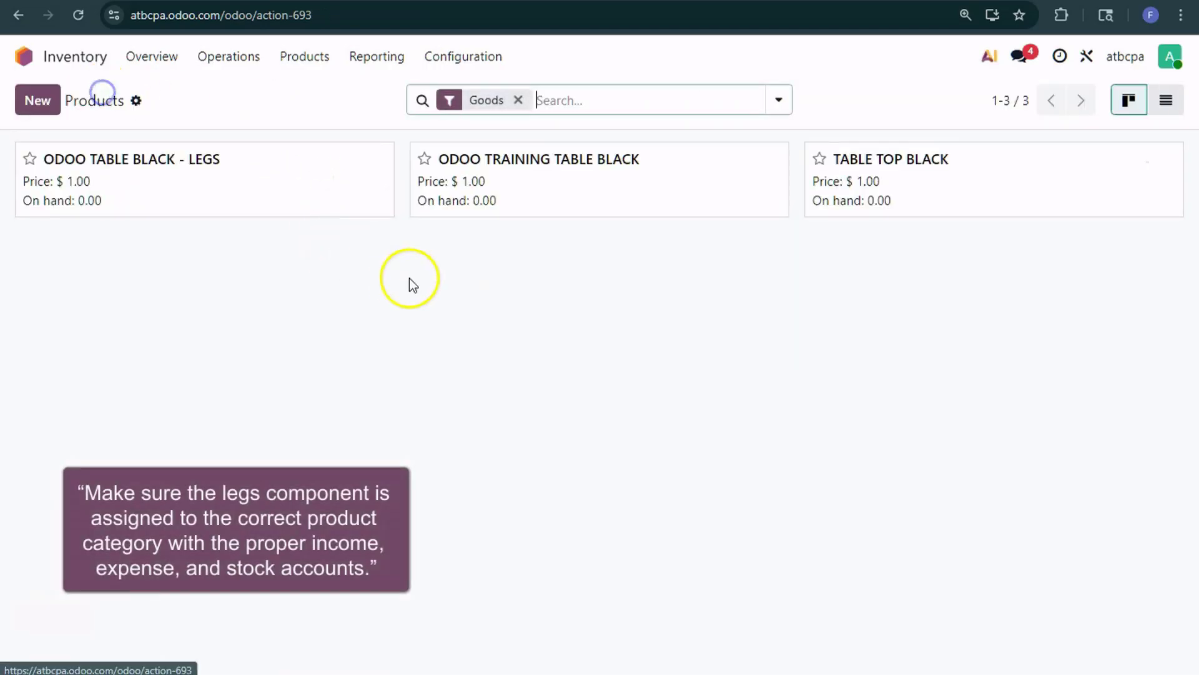
pyautogui.click(601, 199)
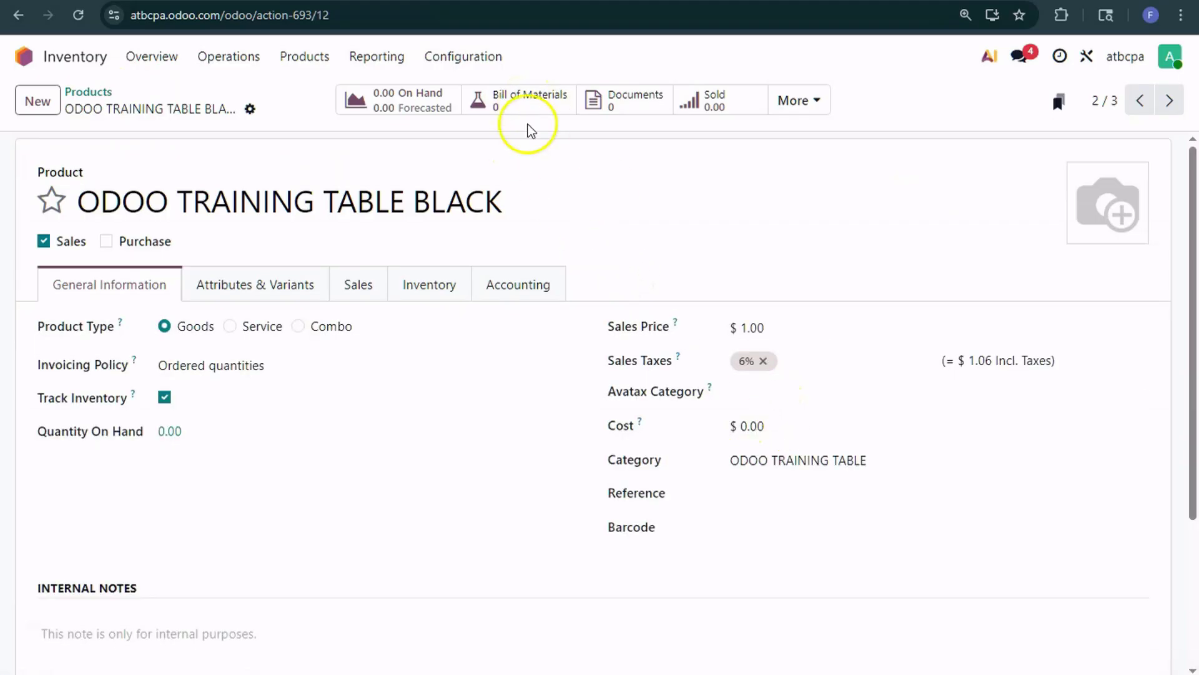
pyautogui.click(500, 101)
pyautogui.click(55, 91)
# Add ODOO TABLE BLACK - LEGS as a bill of materials component with quantity 4
pyautogui.click(88, 369)
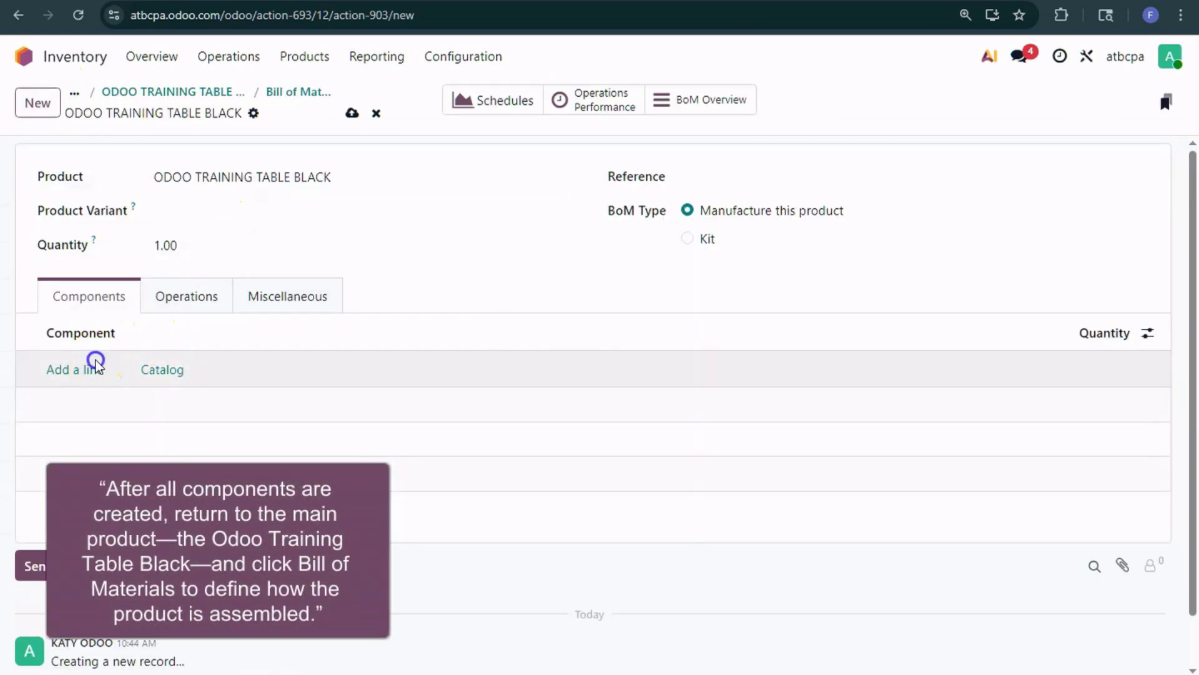
pyautogui.click(88, 369)
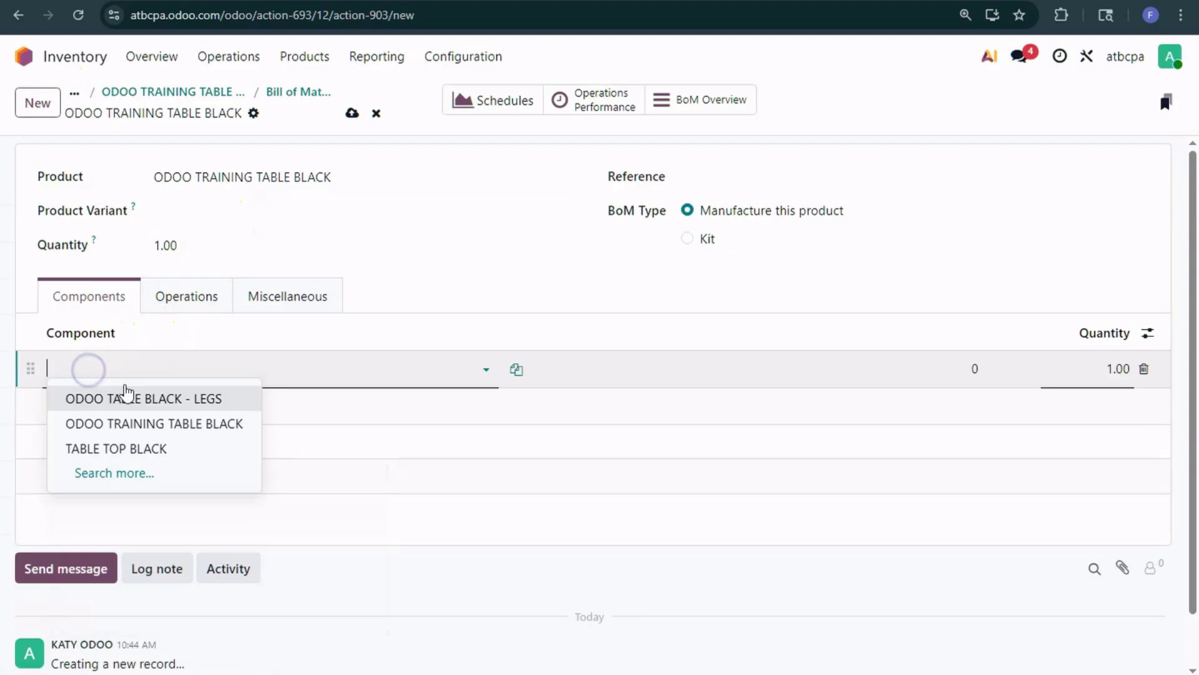
pyautogui.click(150, 399)
pyautogui.click(1102, 370)
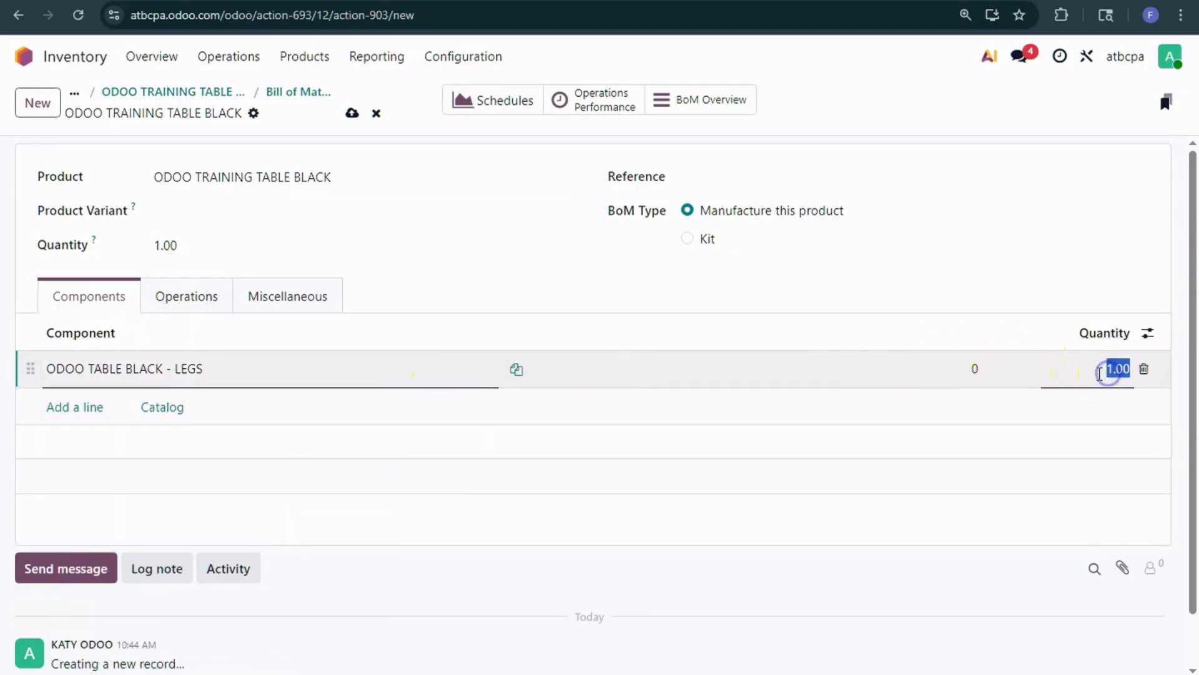
pyautogui.write('4')
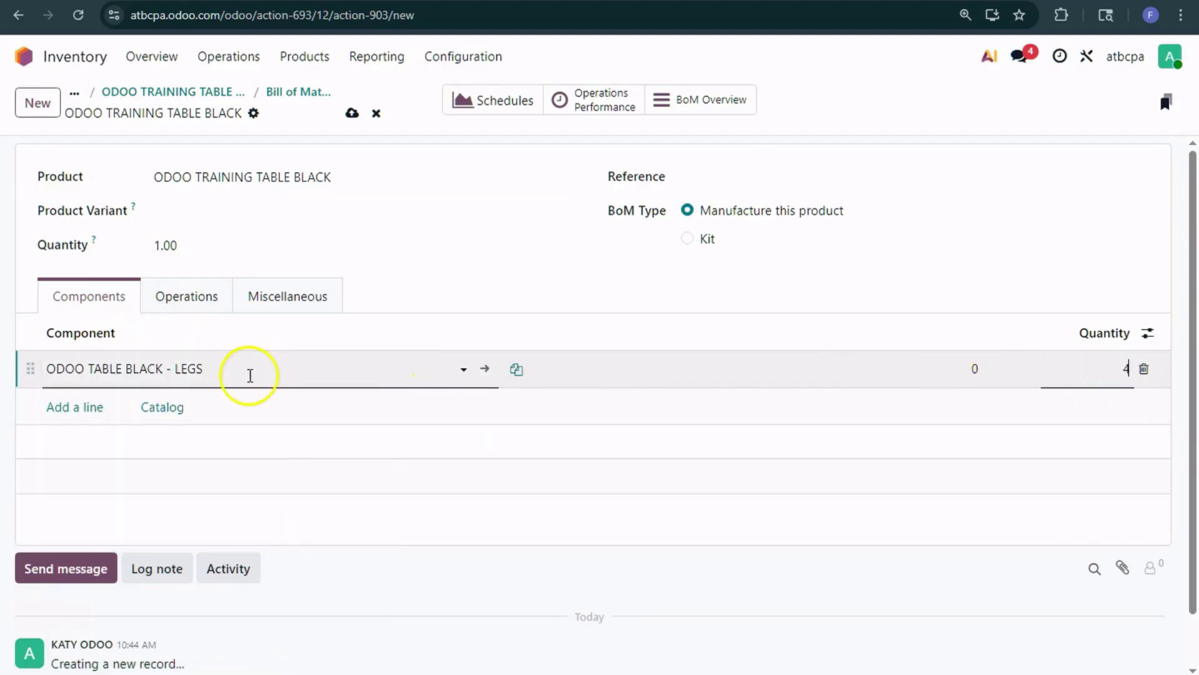
# Add TABLE TOP BLACK as the second component with quantity 1 and save the bill of materials
pyautogui.click(75, 408)
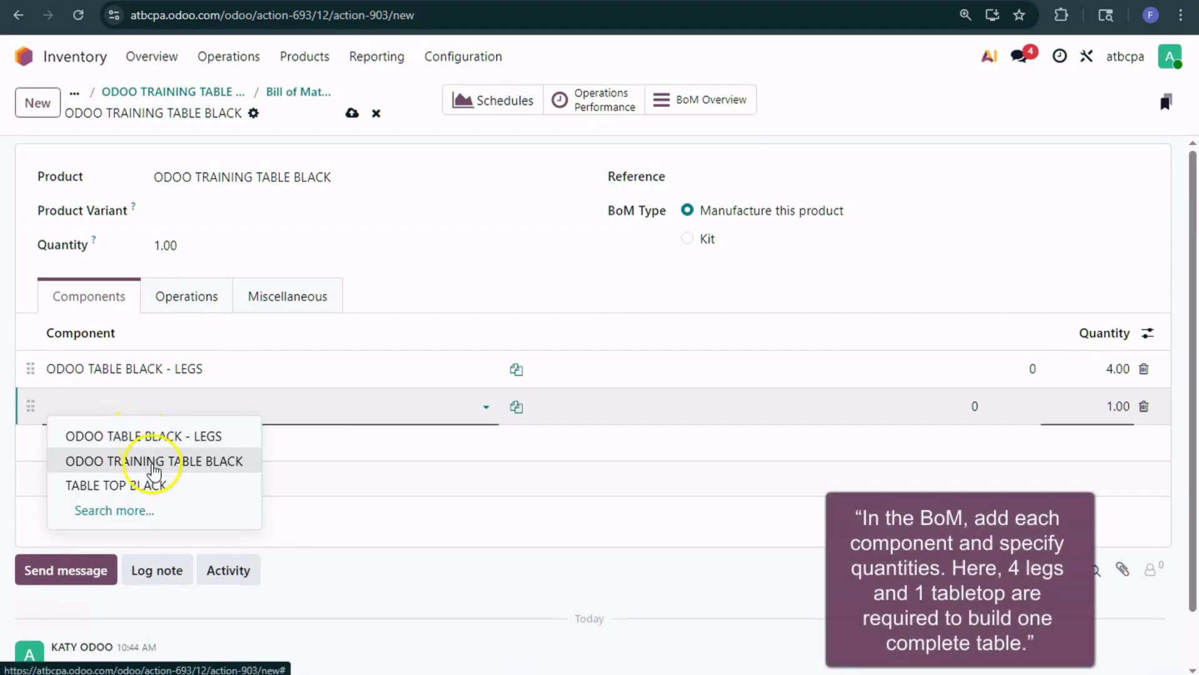
pyautogui.click(153, 485)
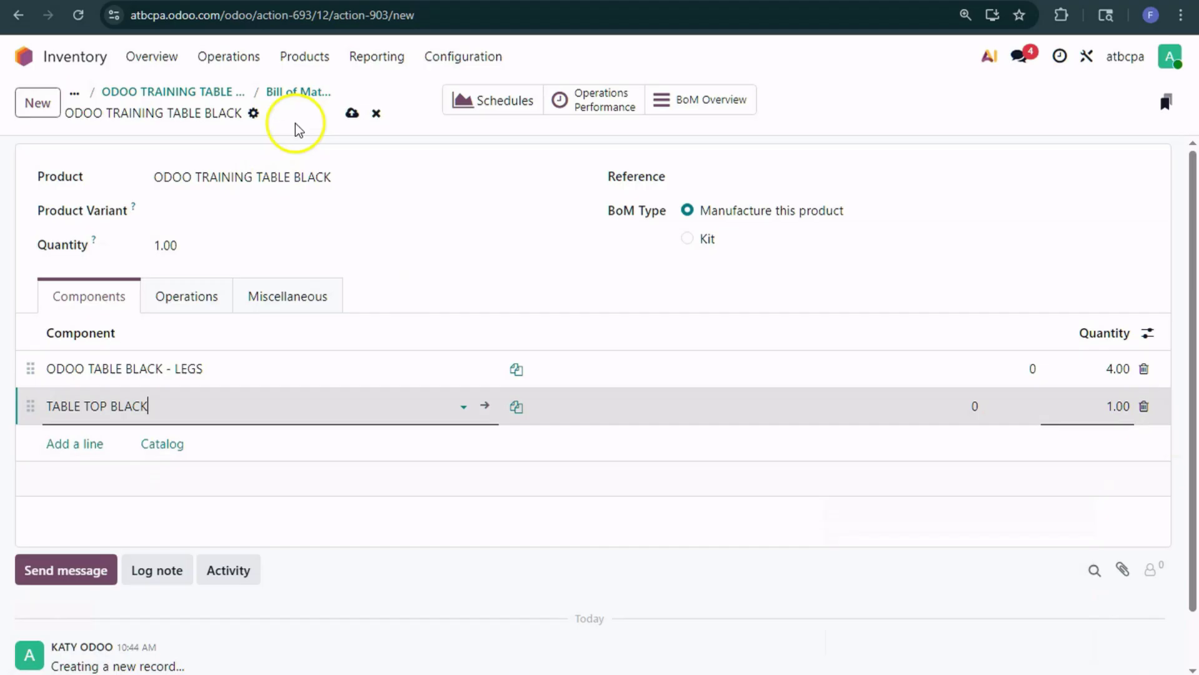
pyautogui.click(351, 114)
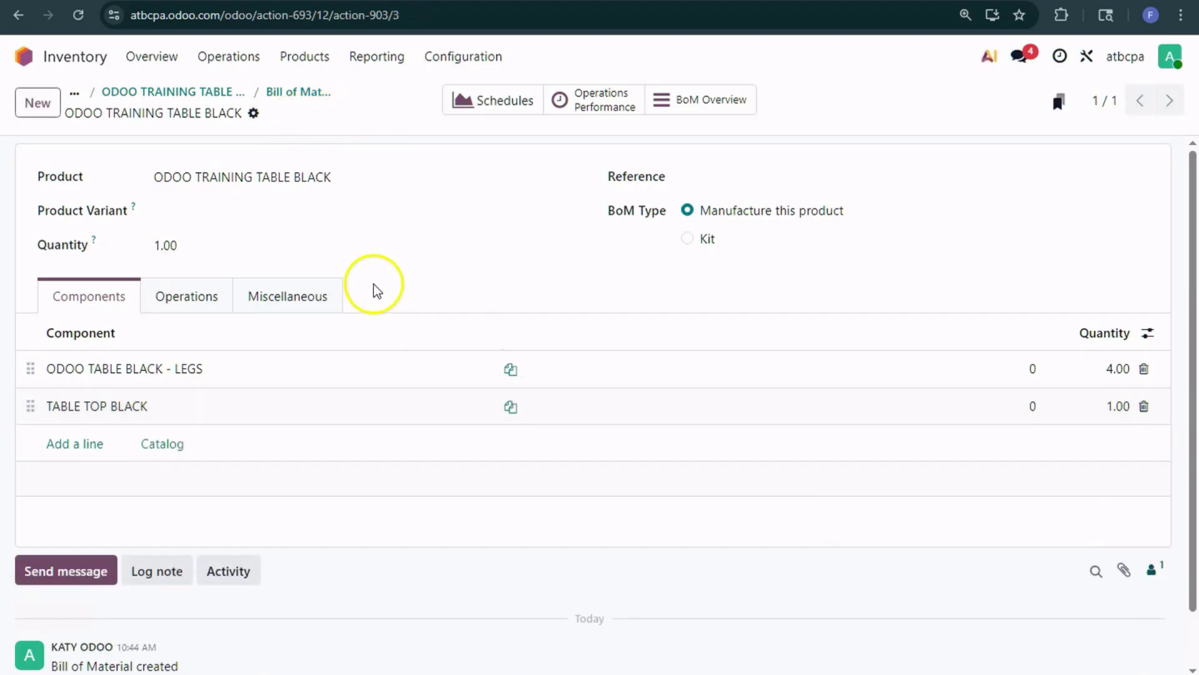
# Create a new manufacturing order for ODOO TRAINING TABLE BLACK and confirm it
pyautogui.click(304, 95)
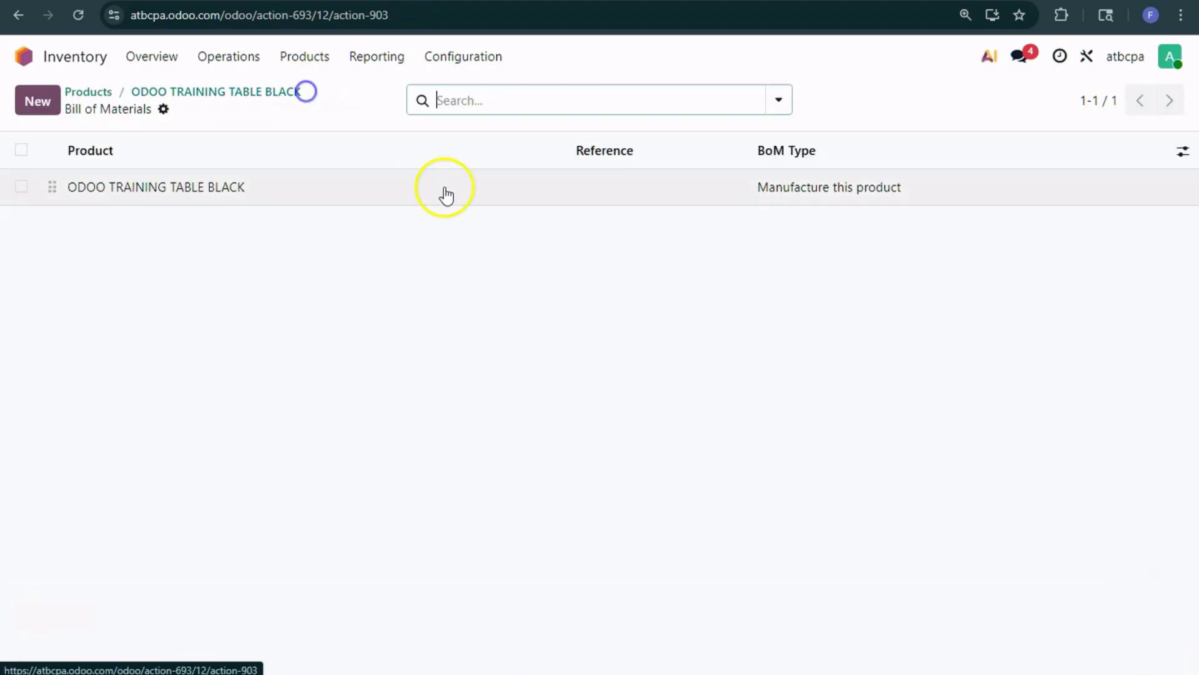
pyautogui.click(250, 93)
pyautogui.click(232, 56)
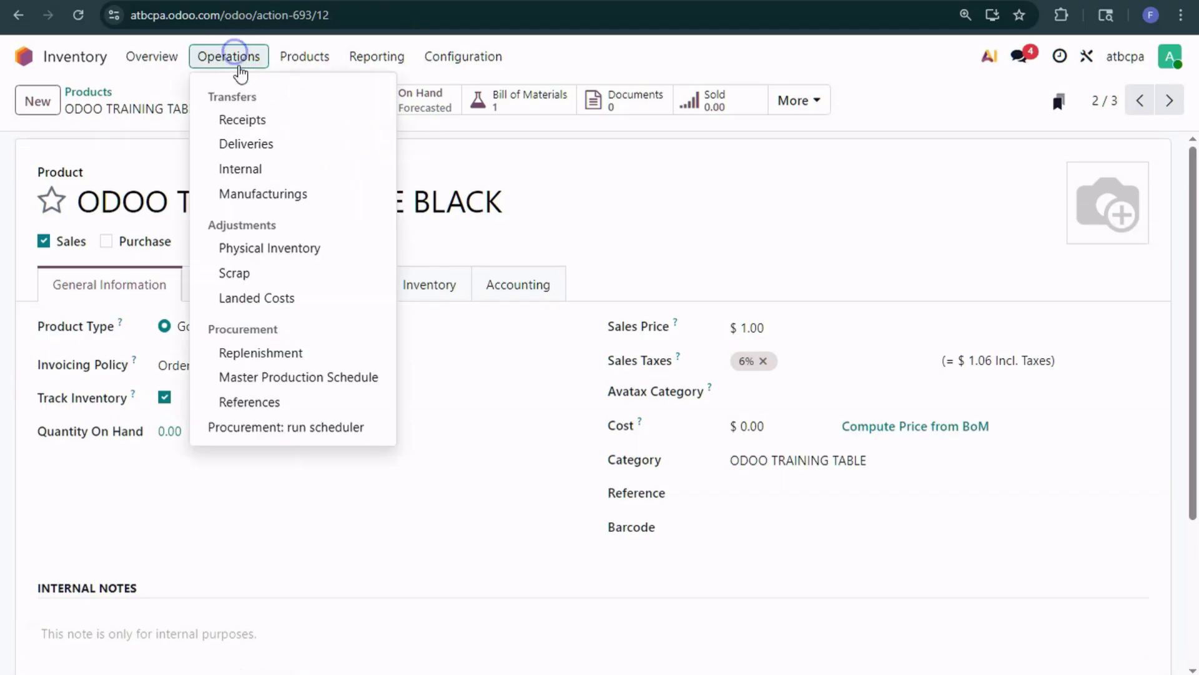
pyautogui.click(285, 194)
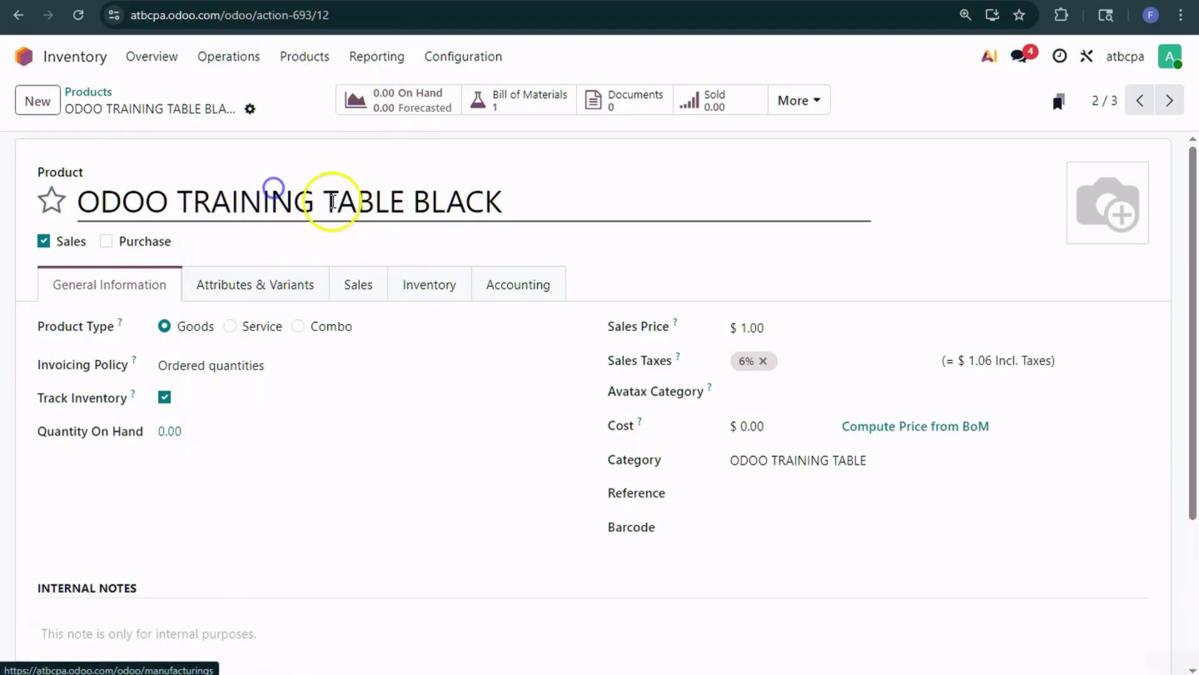
pyautogui.click(50, 109)
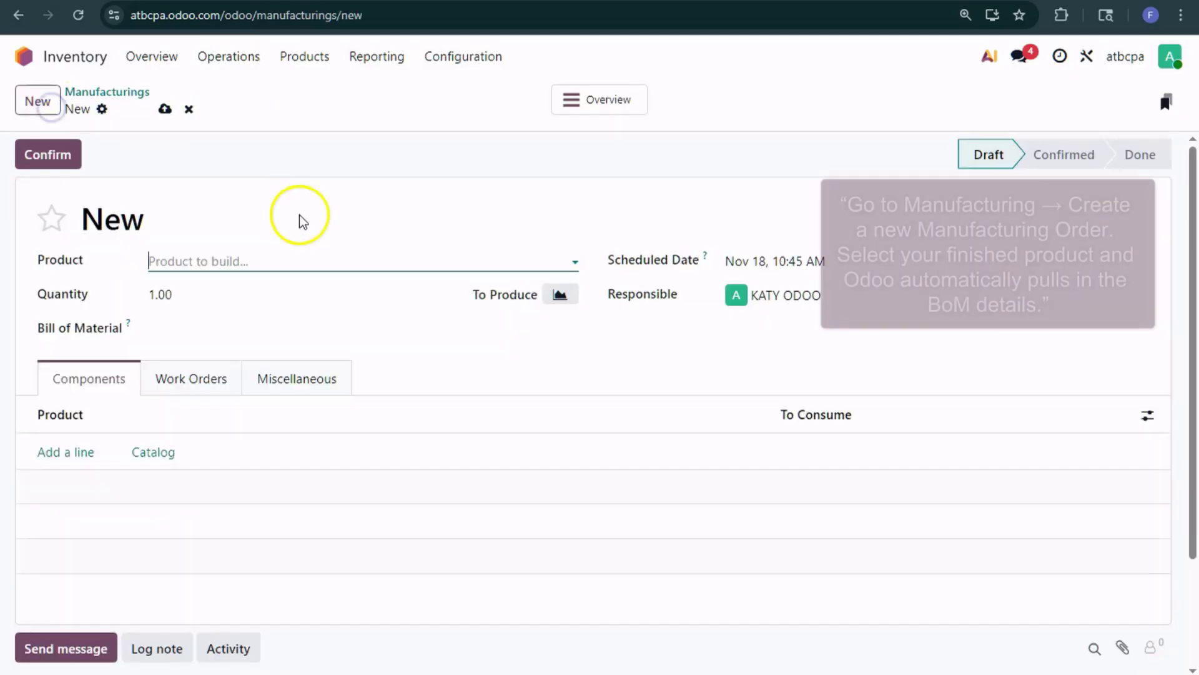
pyautogui.click(245, 251)
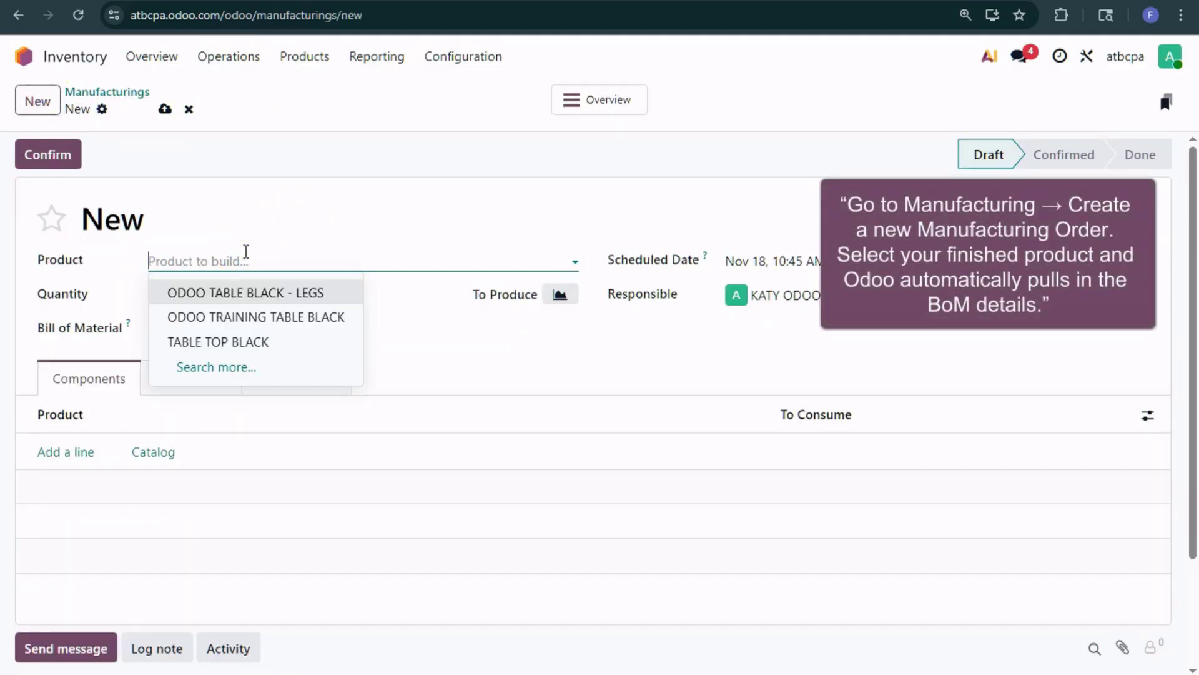
pyautogui.click(259, 317)
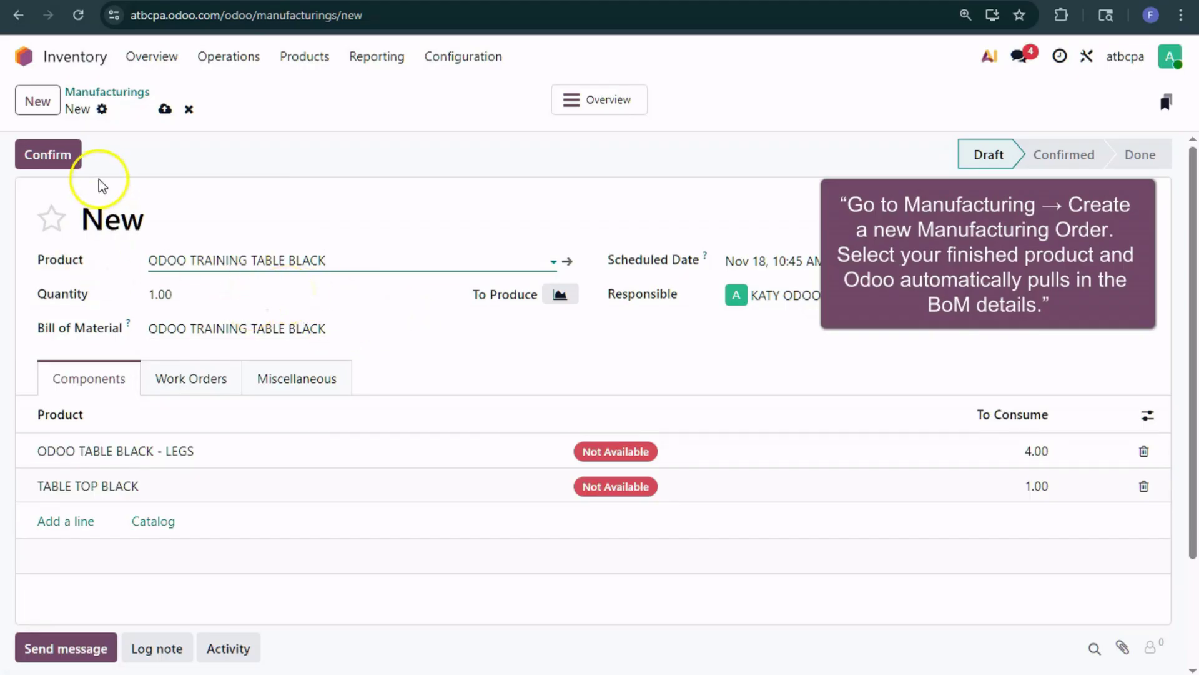
pyautogui.click(67, 153)
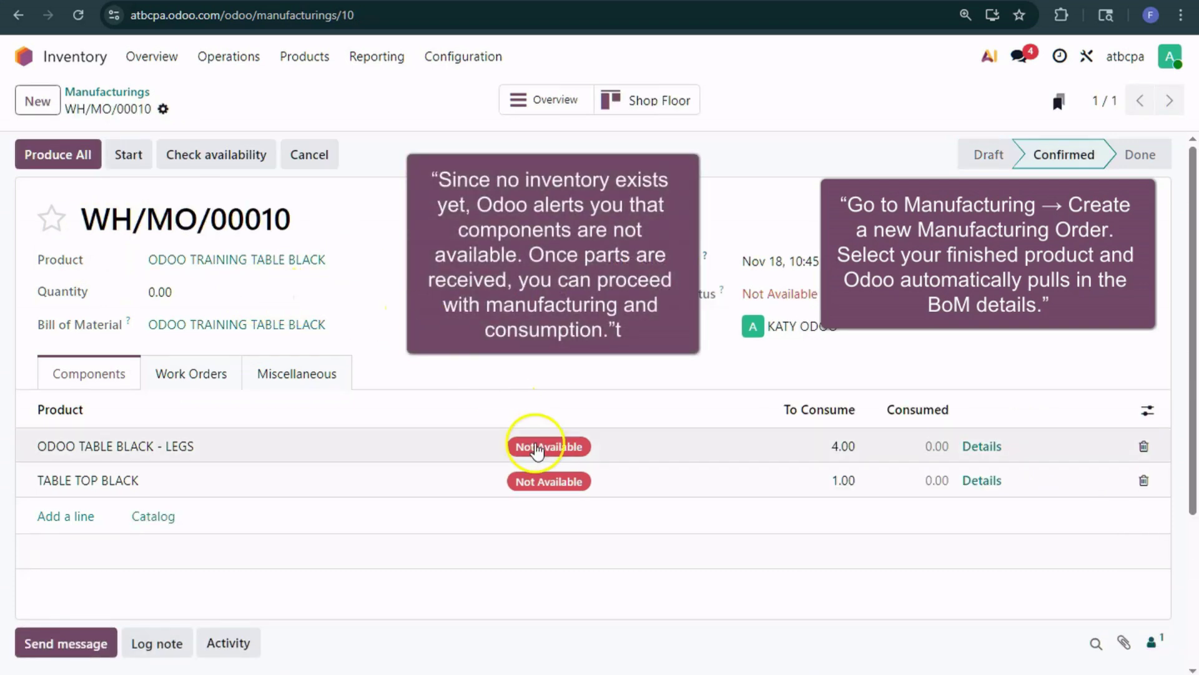
# Return to the main dashboard, search the commands for "PUR" and switch to the Purchase app
pyautogui.click(24, 56)
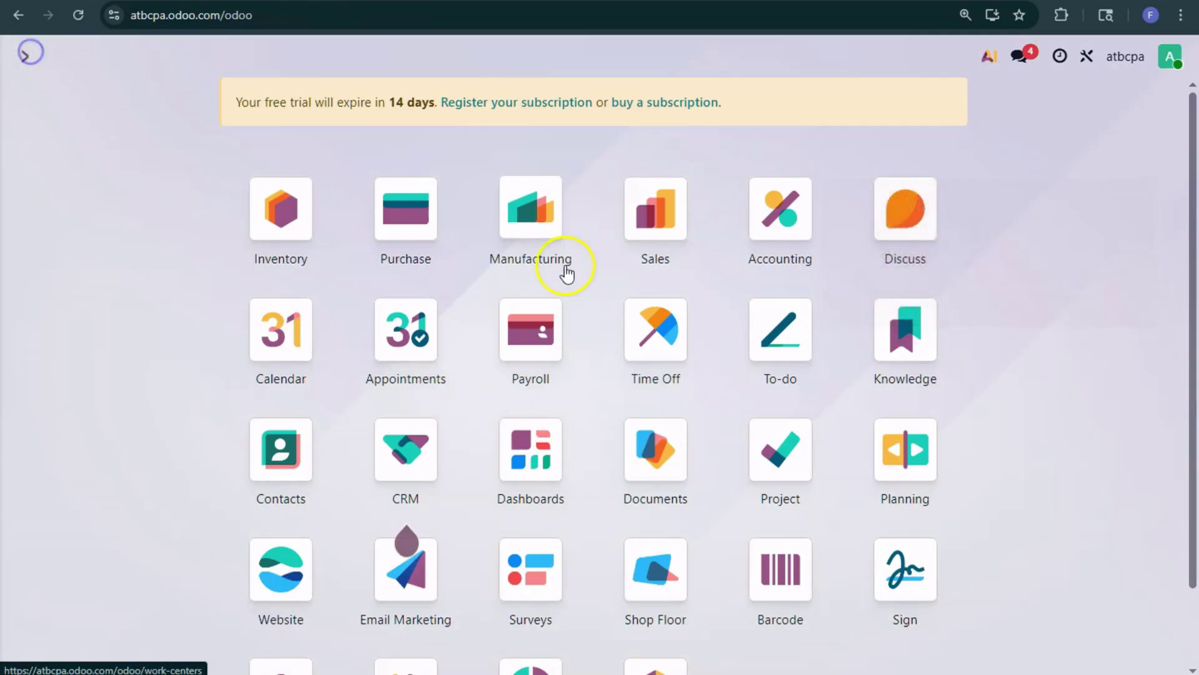
pyautogui.hotkey('ctrl', 'k')
pyautogui.write('/PUR')
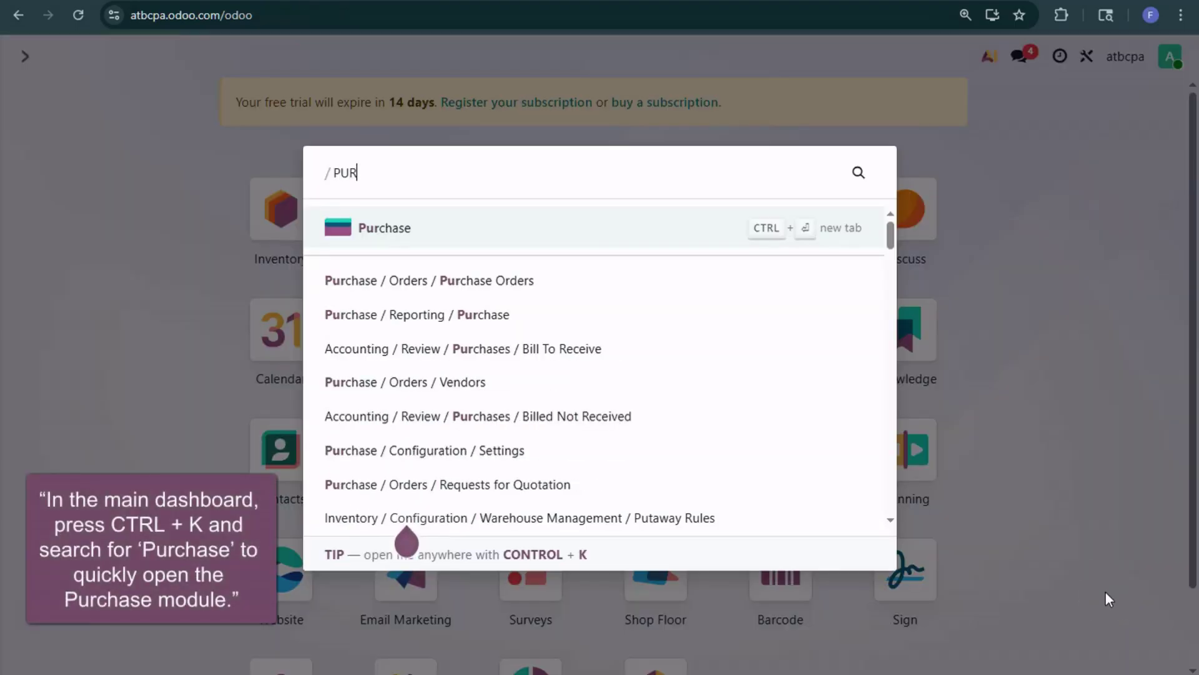
pyautogui.click(449, 224)
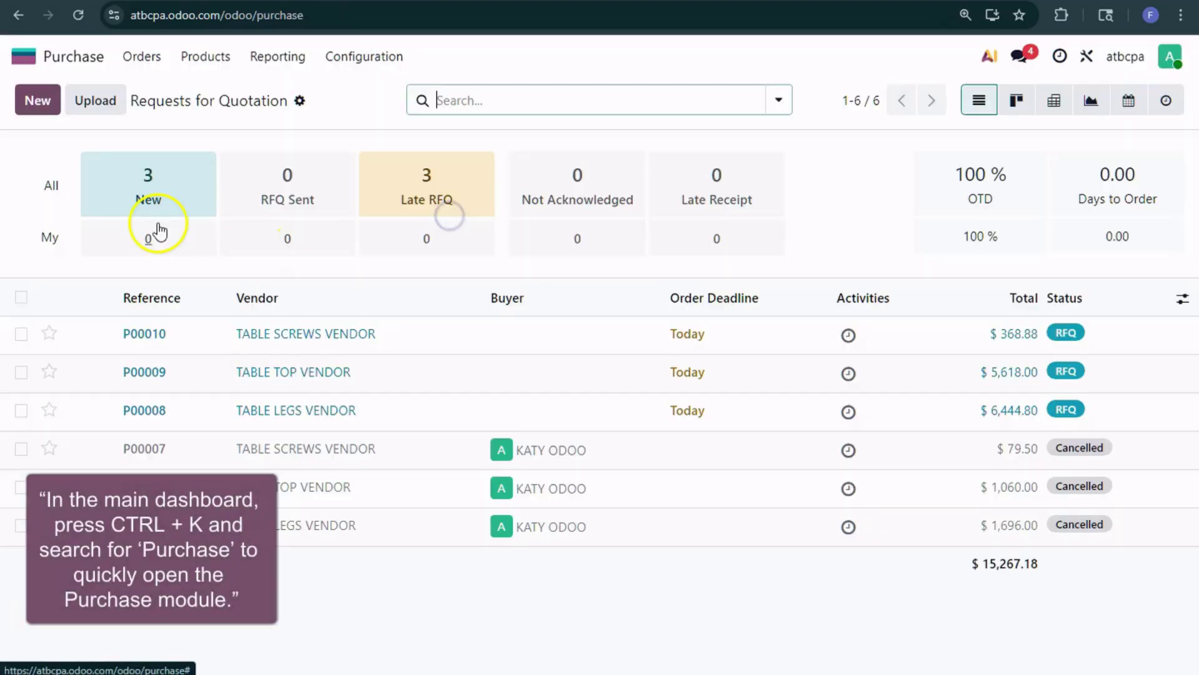
# Create a request for quotation to TABLE TOP VENDOR BLACK with the product TABLE TOP FROM VENDOR - BLACK
pyautogui.click(36, 100)
pyautogui.click(208, 281)
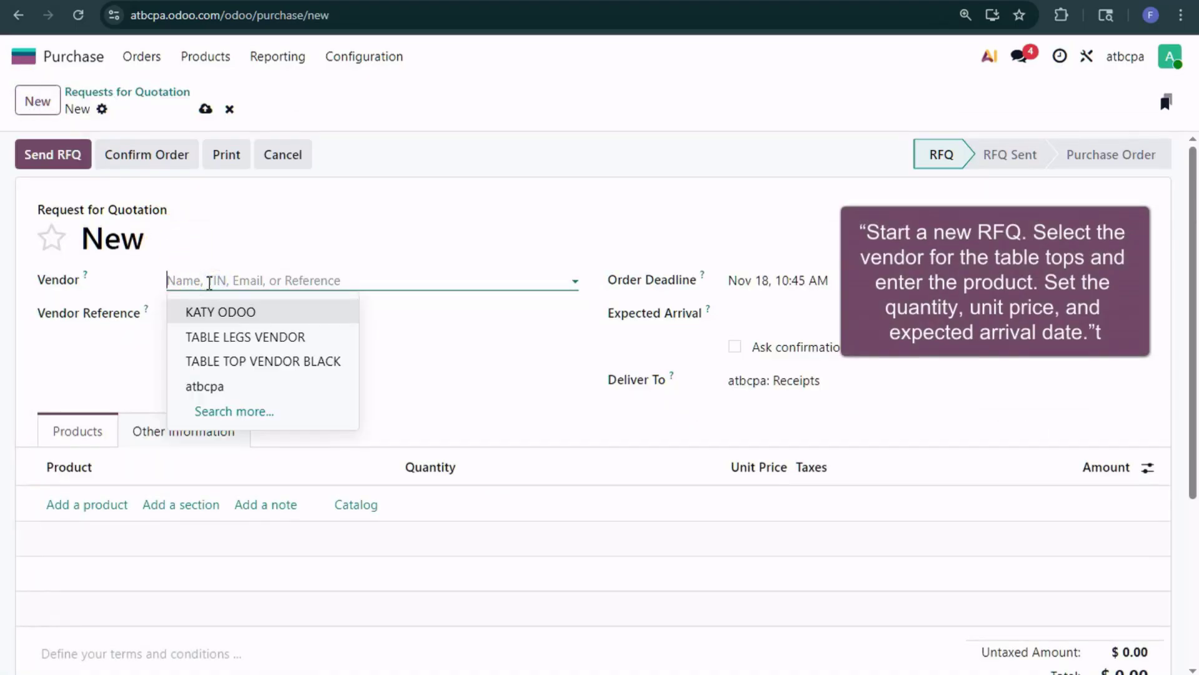
pyautogui.click(263, 362)
pyautogui.click(100, 517)
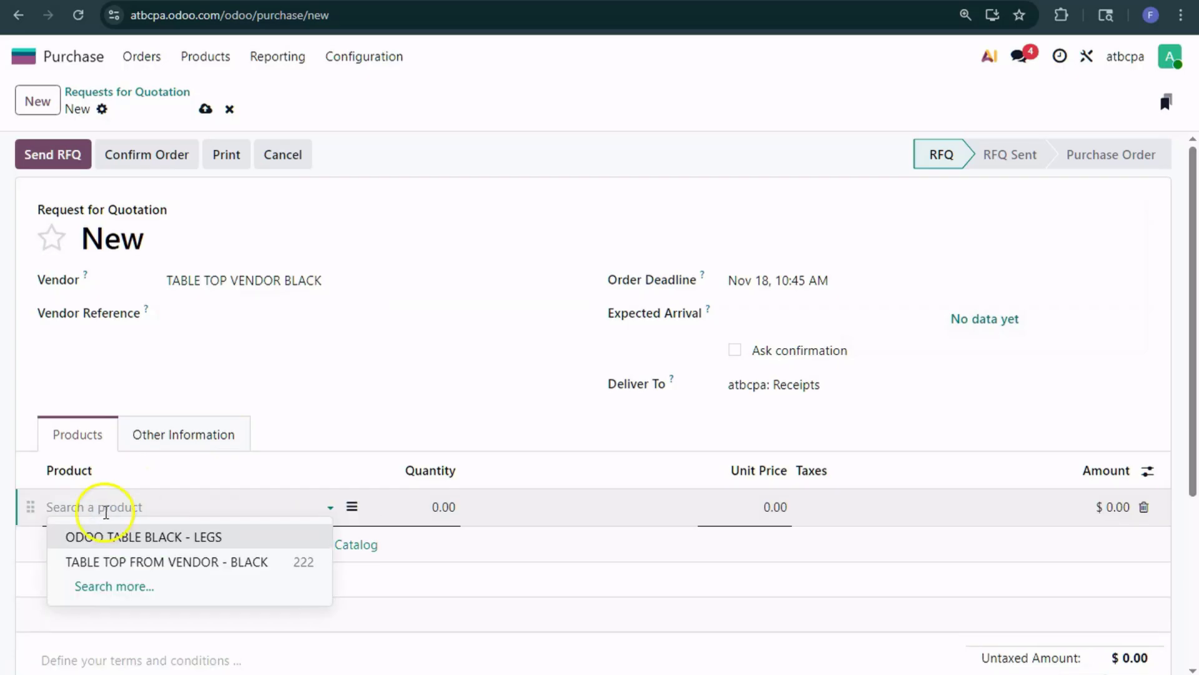
pyautogui.click(133, 561)
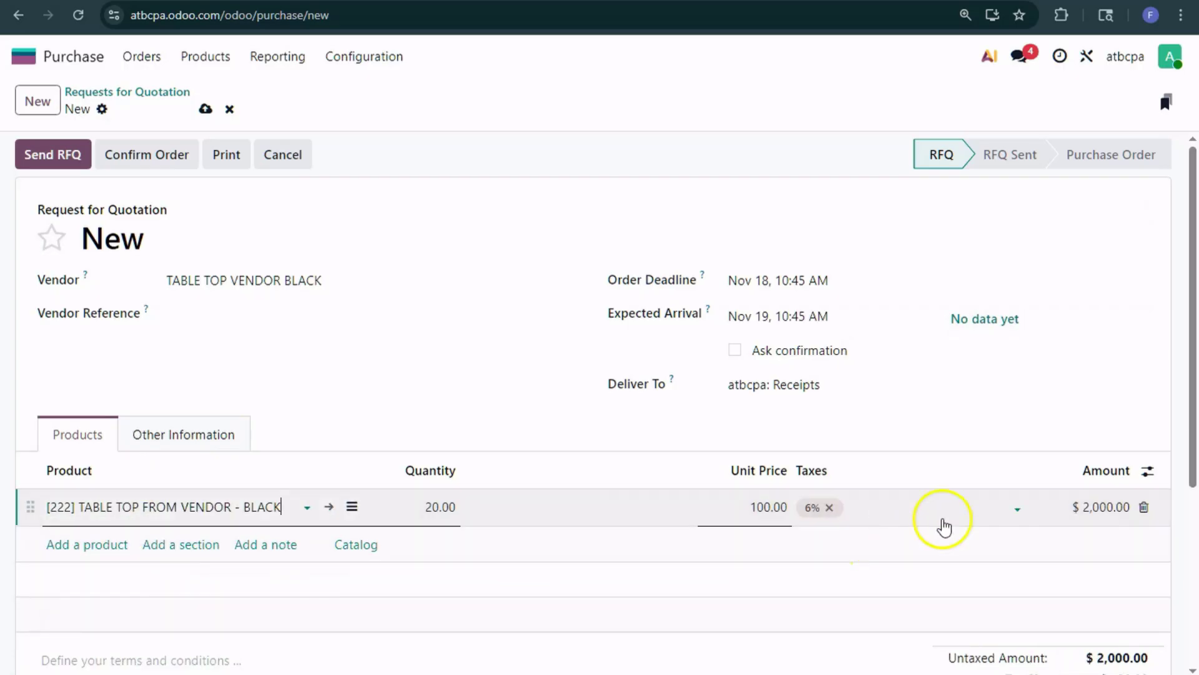
# Confirm the table top purchase order, and open and validate its receipt
pyautogui.click(130, 156)
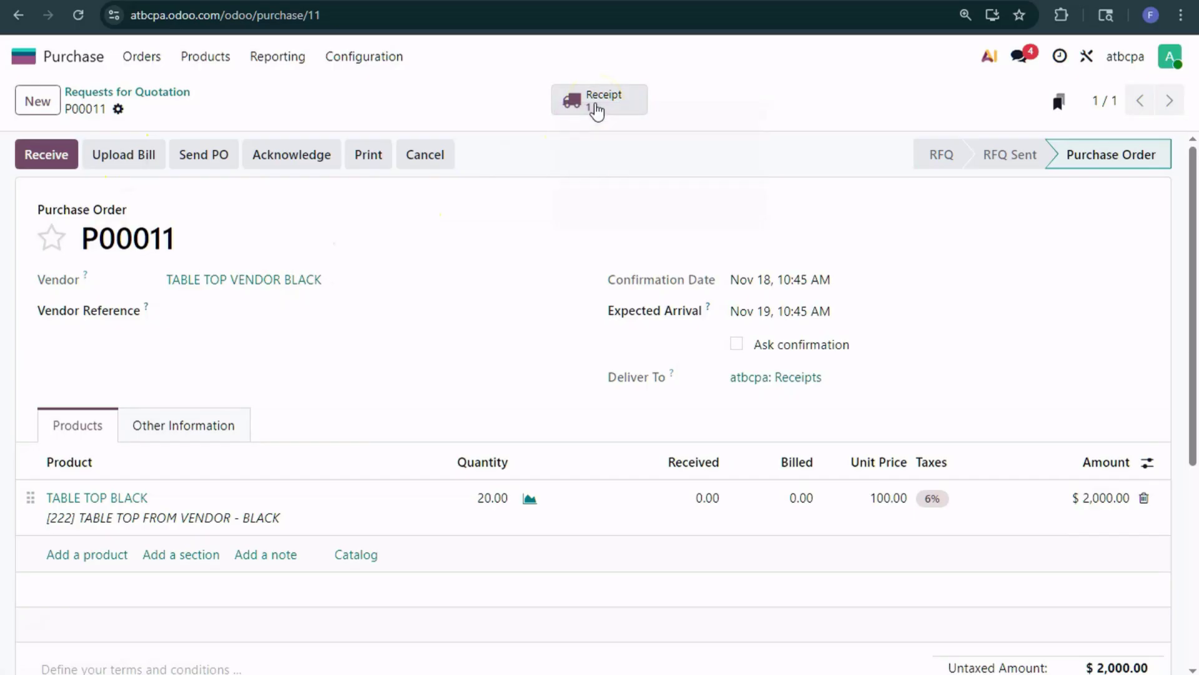
pyautogui.click(596, 105)
pyautogui.click(42, 164)
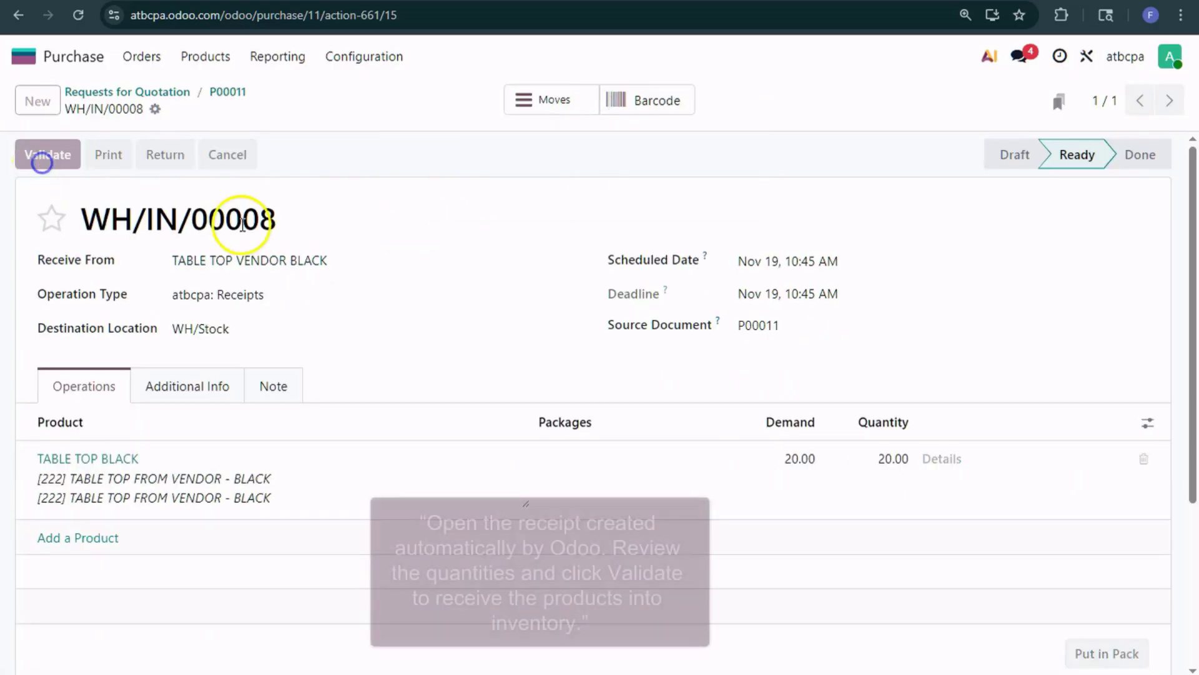
# Return to the purchase order and create a new request for quotation to TABLE LEGS VENDOR with the product LEGS FROM VENDOR
pyautogui.click(228, 94)
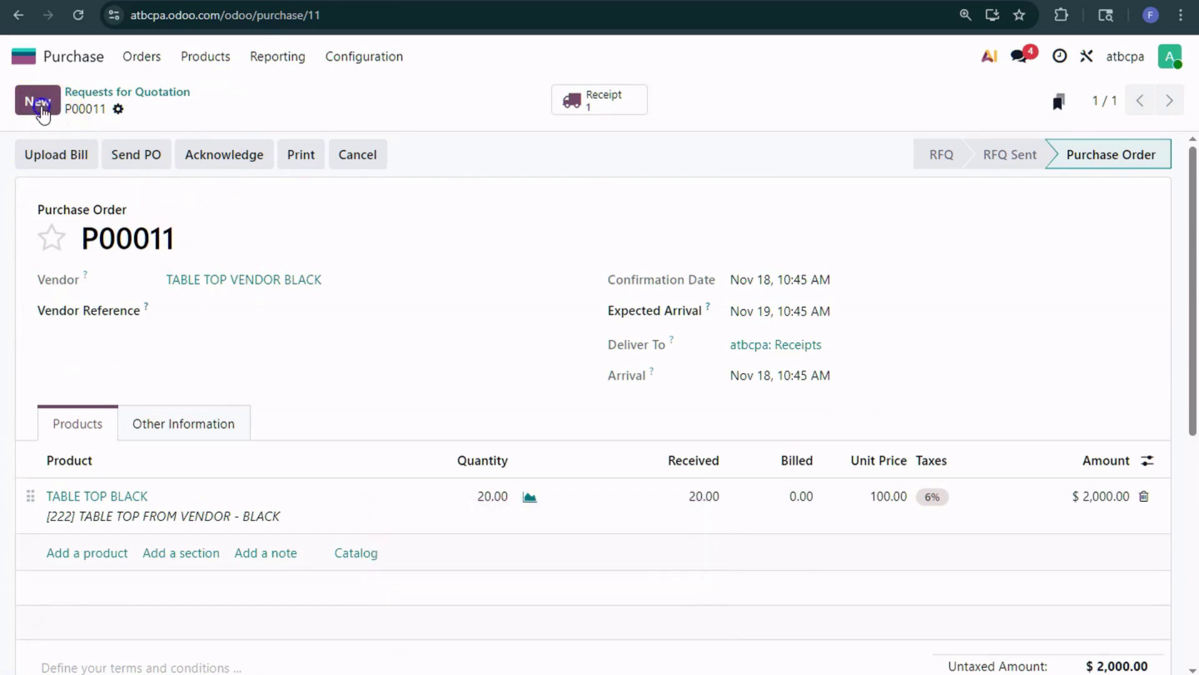
pyautogui.click(39, 103)
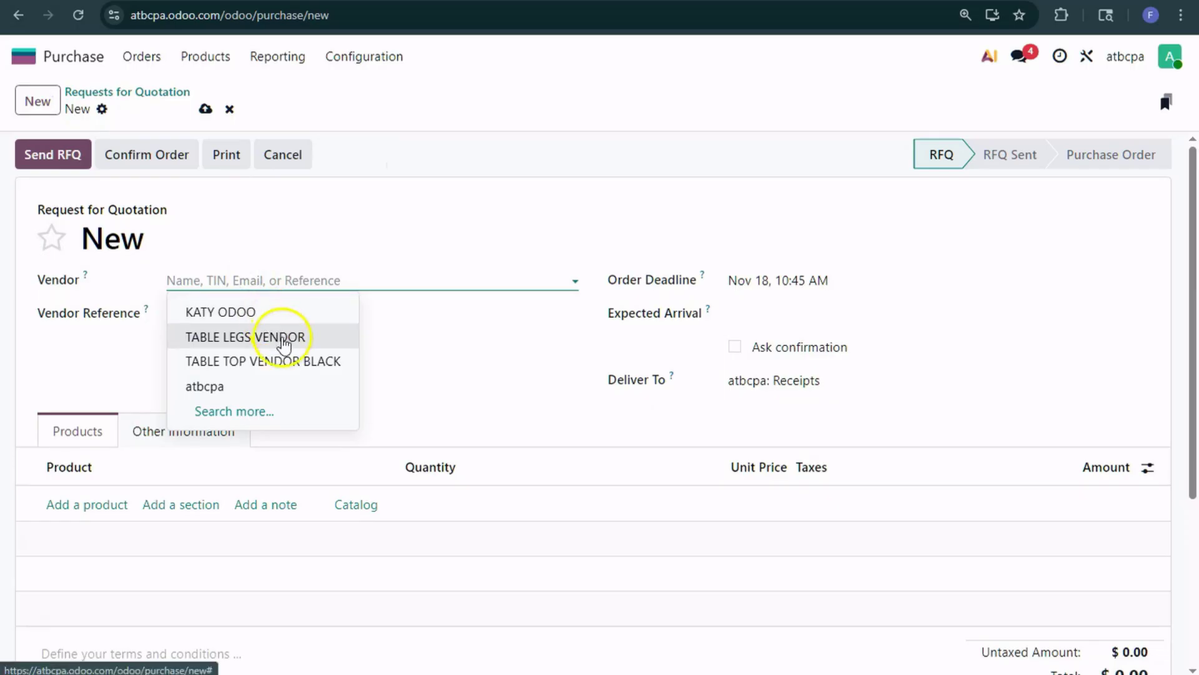
pyautogui.click(273, 341)
pyautogui.click(68, 504)
pyautogui.click(103, 511)
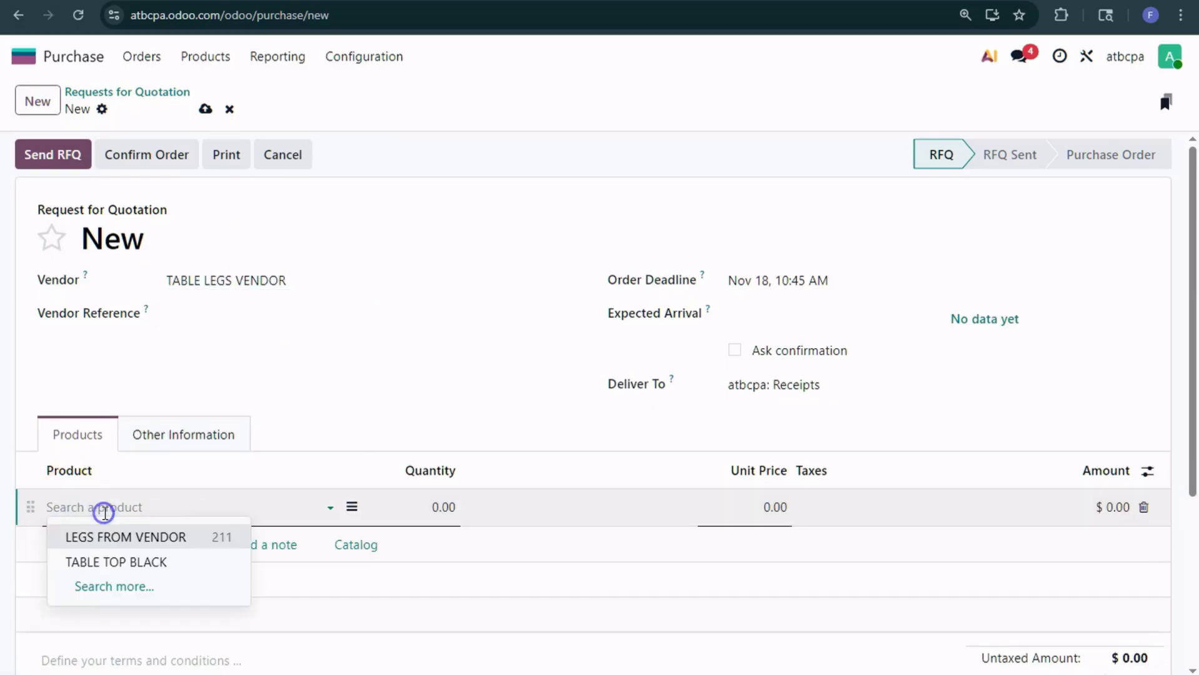
pyautogui.click(126, 543)
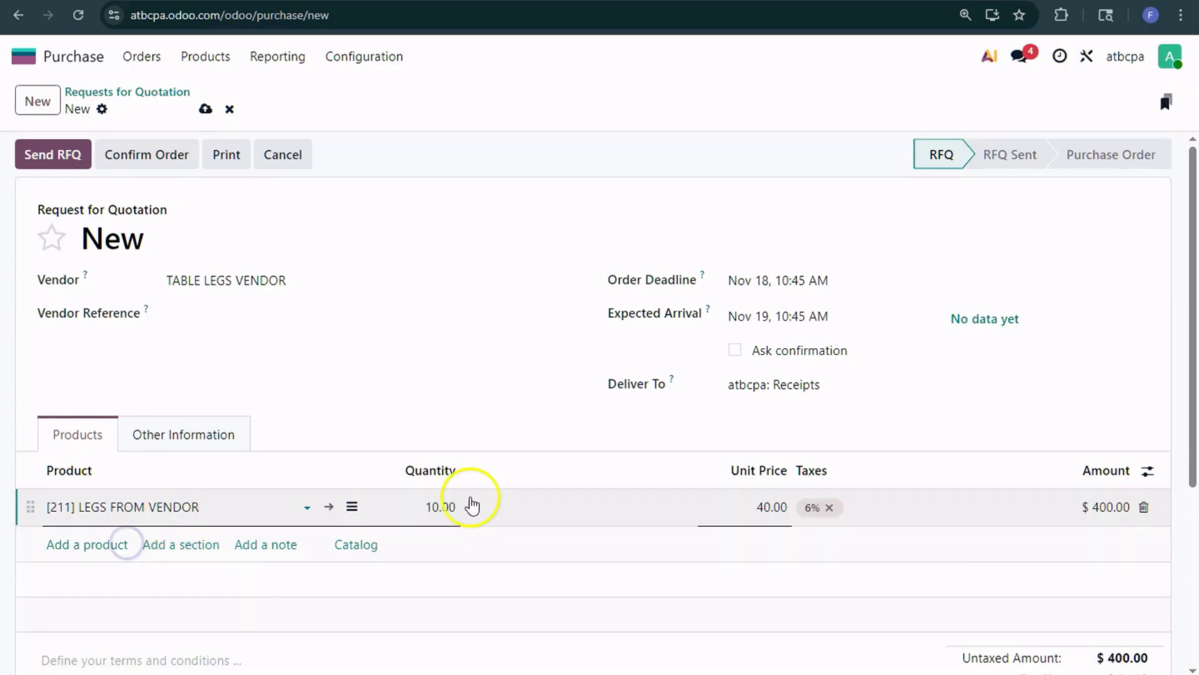
pyautogui.click(650, 505)
# Confirm the table legs purchase order, validate its receipt and return to the order
pyautogui.click(147, 155)
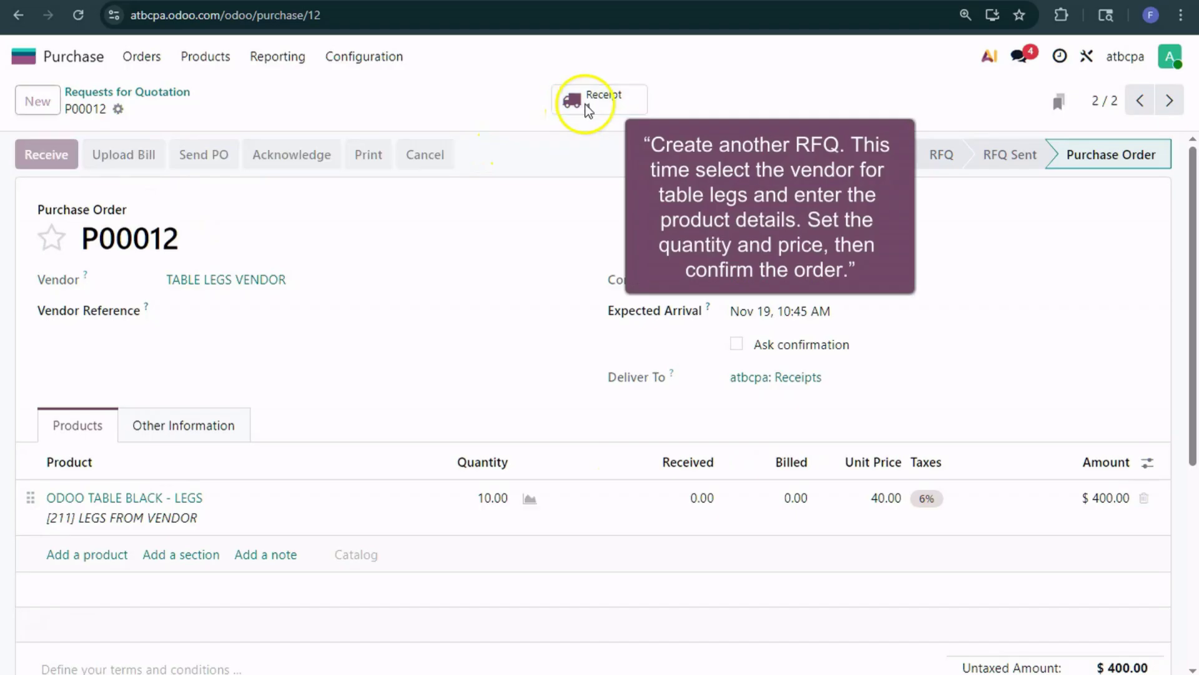
pyautogui.click(588, 100)
pyautogui.click(55, 154)
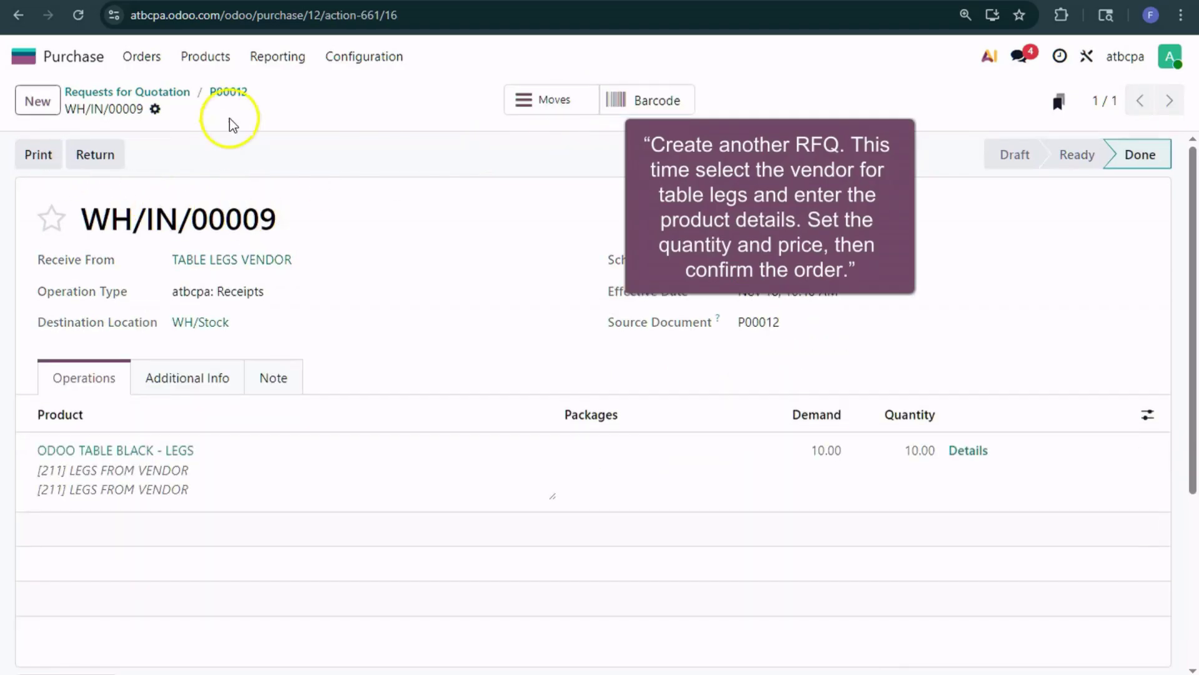
pyautogui.click(232, 92)
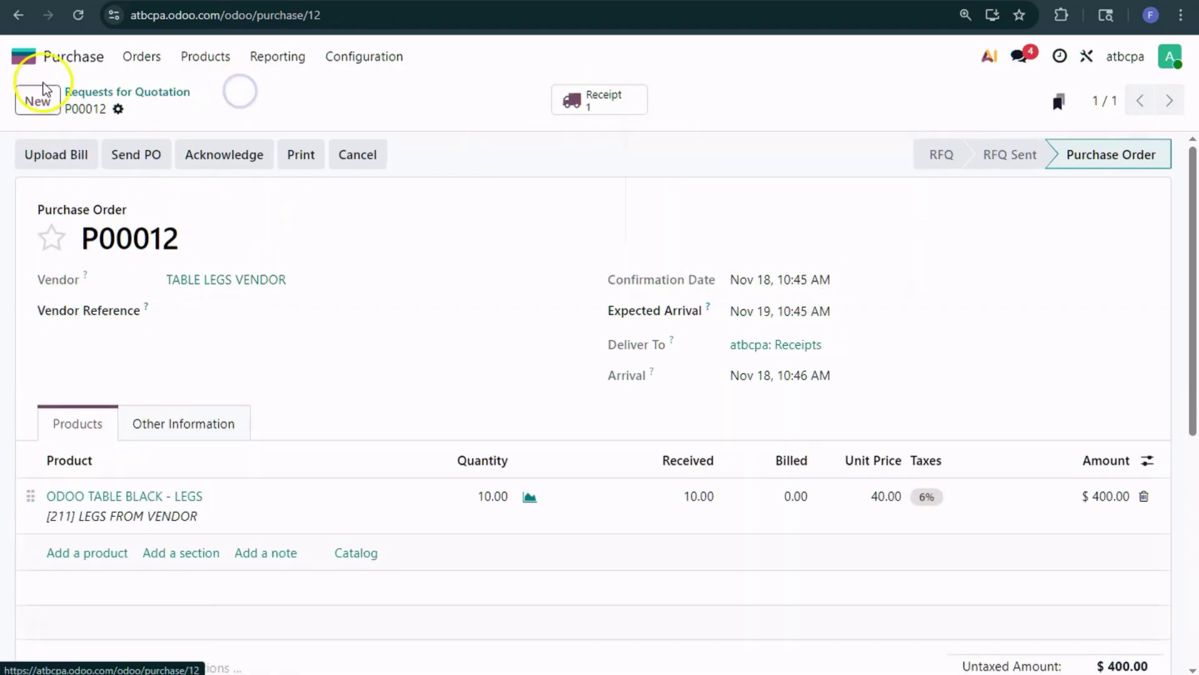
# Return to the main dashboard, search the commands for "MANU" and switch to the Manufacturing app
pyautogui.click(25, 58)
pyautogui.write('MA')
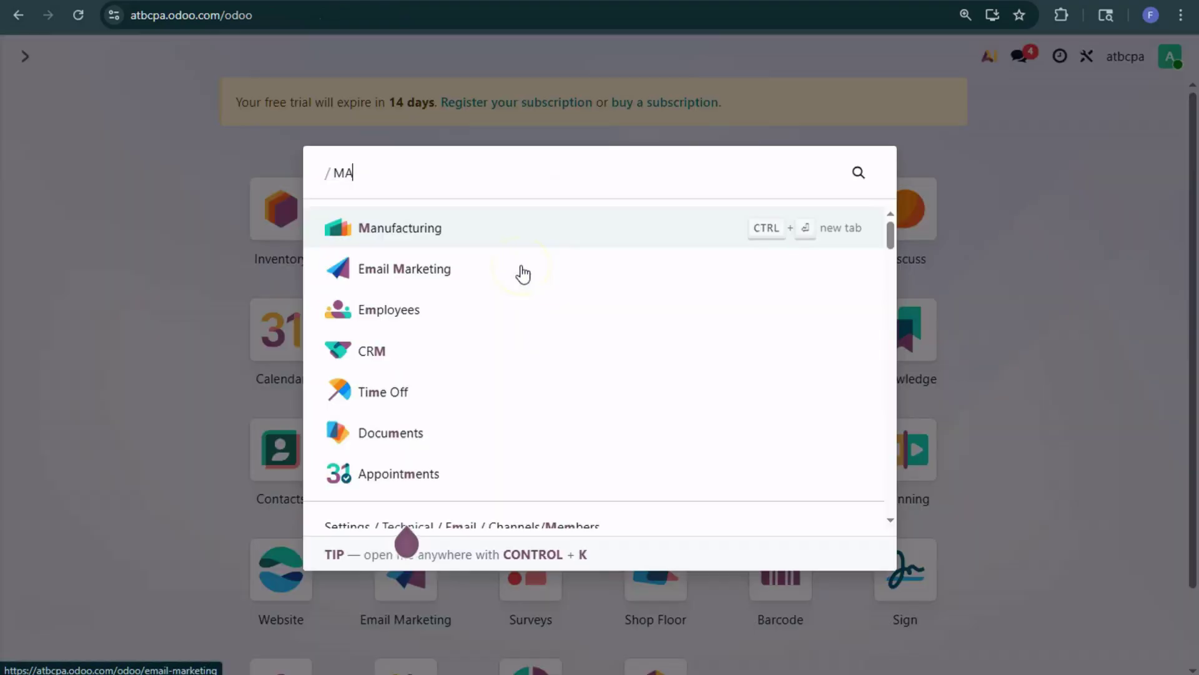
pyautogui.write('NU')
pyautogui.click(415, 236)
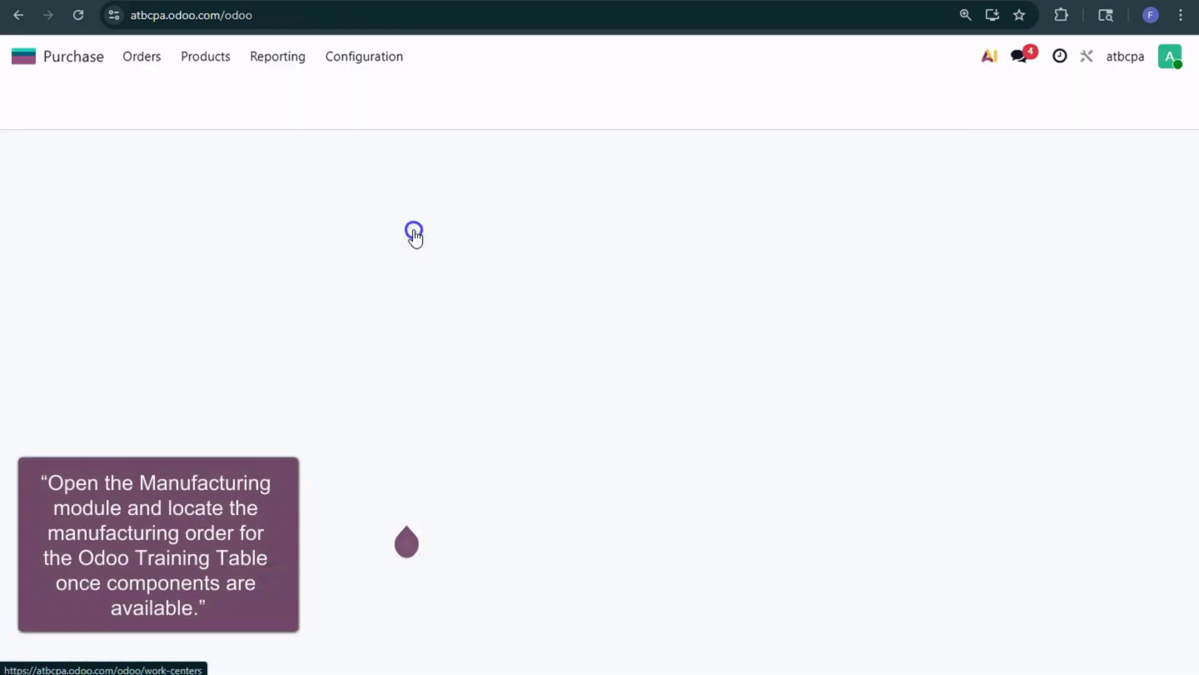
# Open the confirmed manufacturing order for ODOO TRAINING TABLE BLACK, produce its full quantity and open the product from the order
pyautogui.click(269, 55)
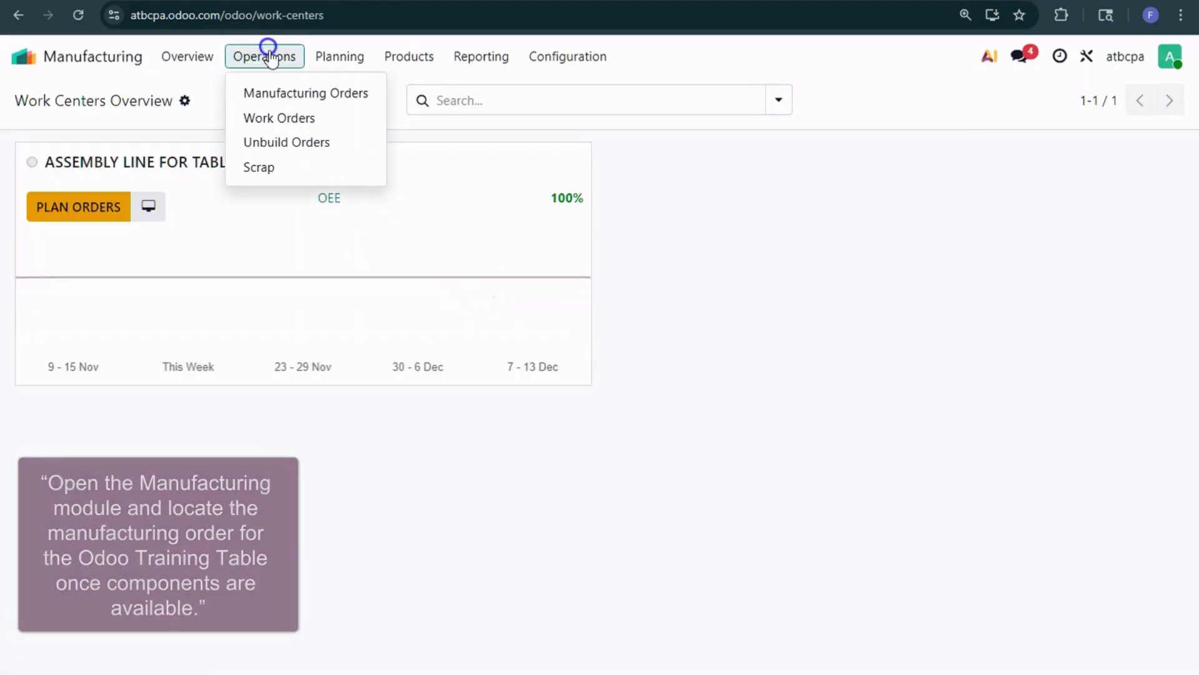
pyautogui.click(286, 94)
pyautogui.click(143, 264)
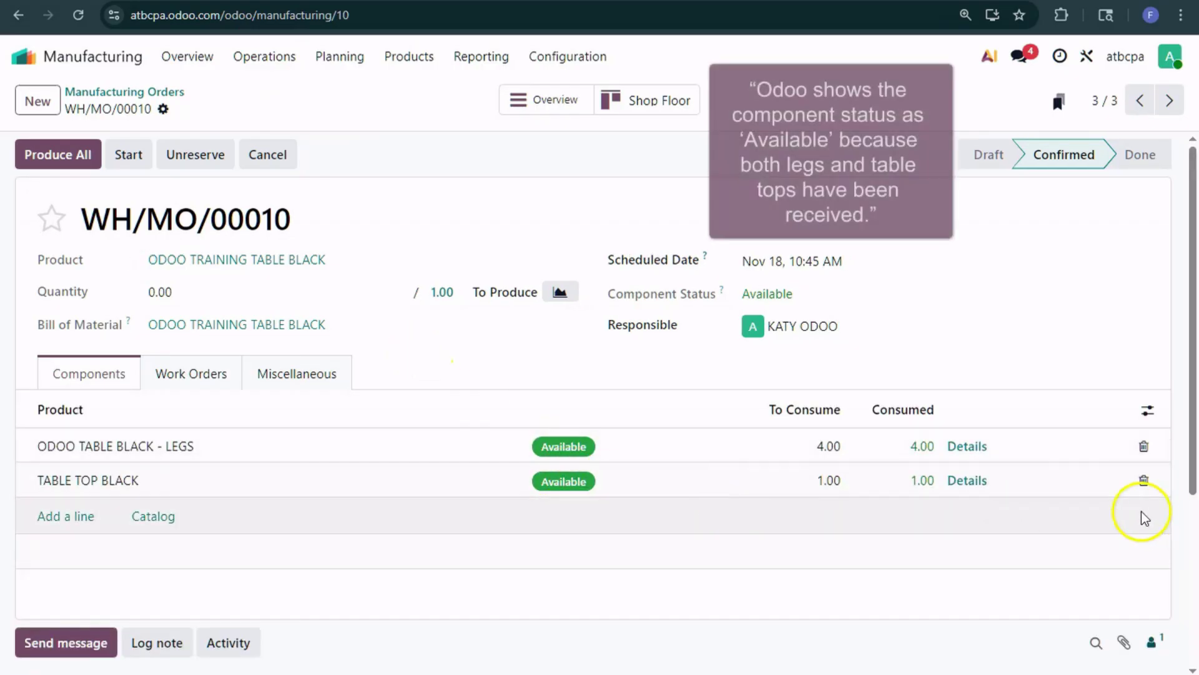
pyautogui.click(77, 167)
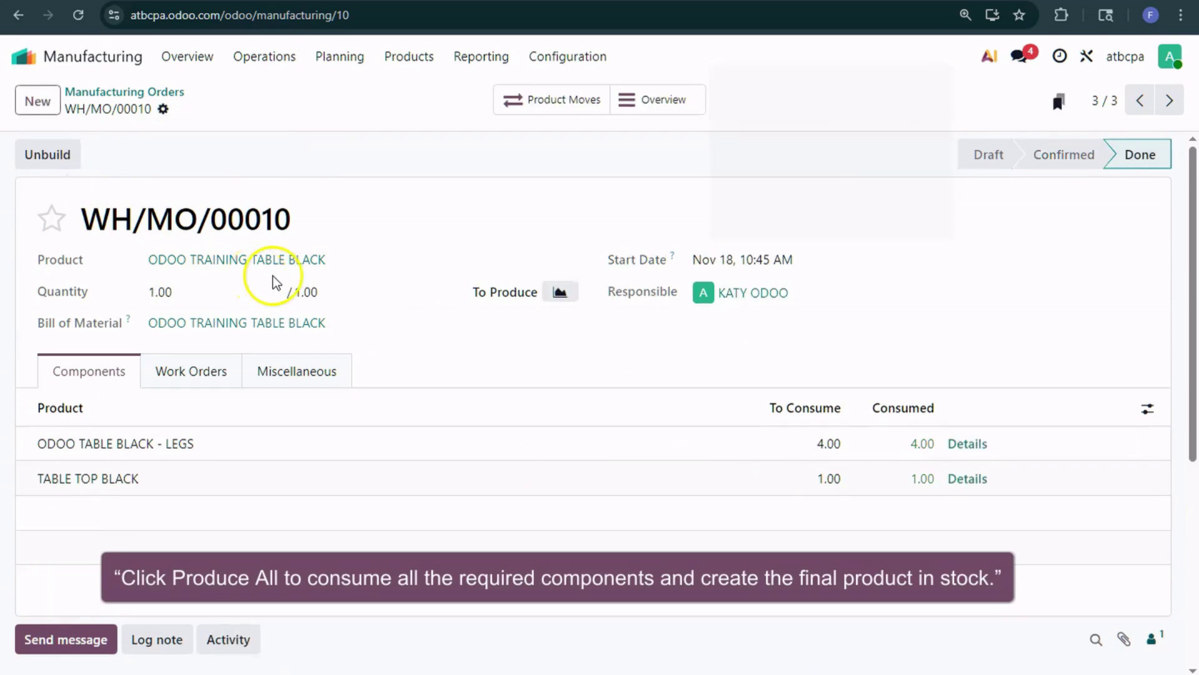
pyautogui.click(316, 261)
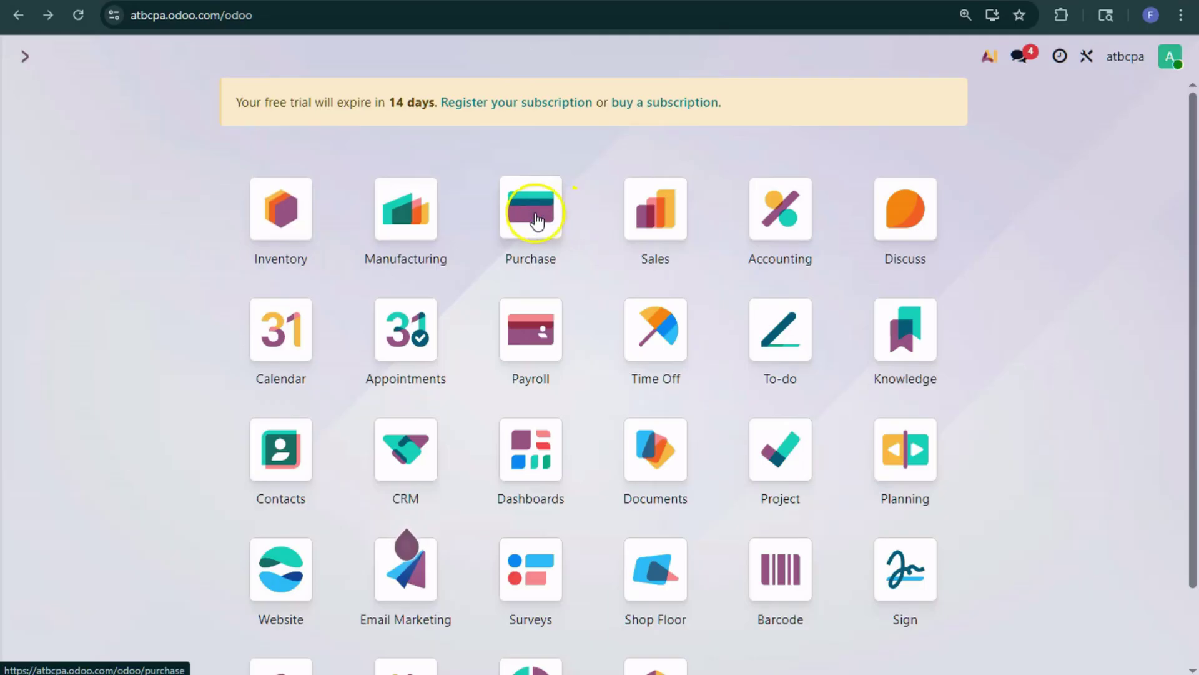
# Move the Purchase app ahead of Manufacturing on the main dashboard and switch to the Inventory app
pyautogui.moveTo(495, 209); pyautogui.dragTo(373, 206)
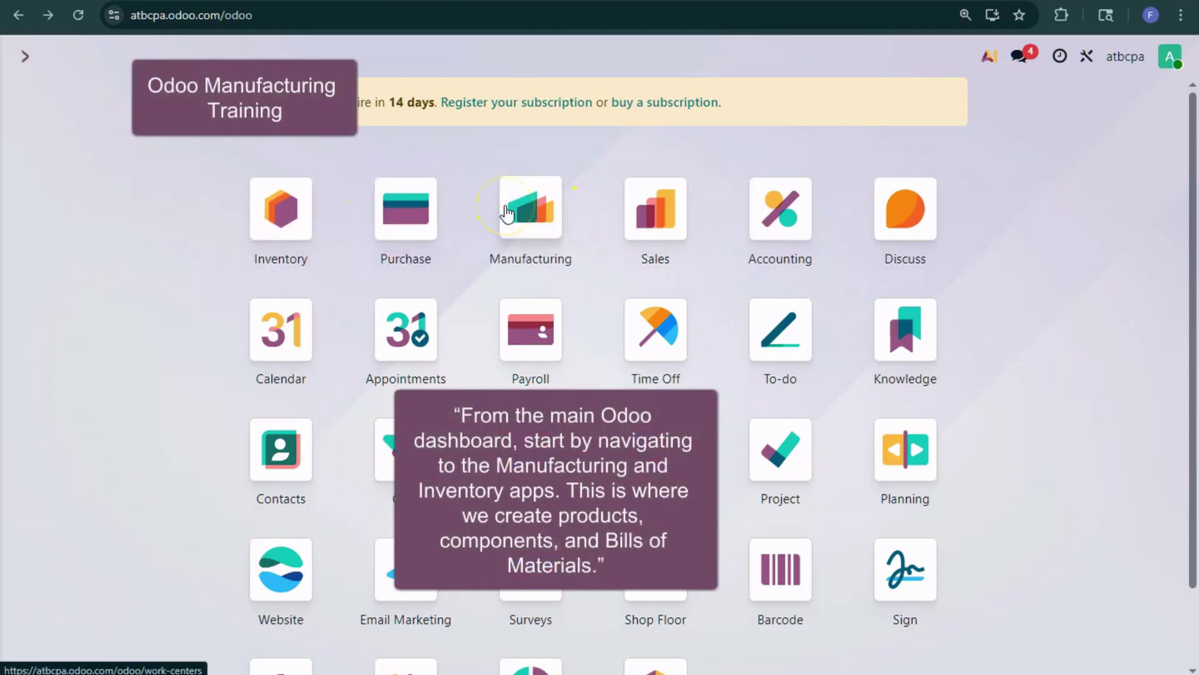
pyautogui.click(324, 217)
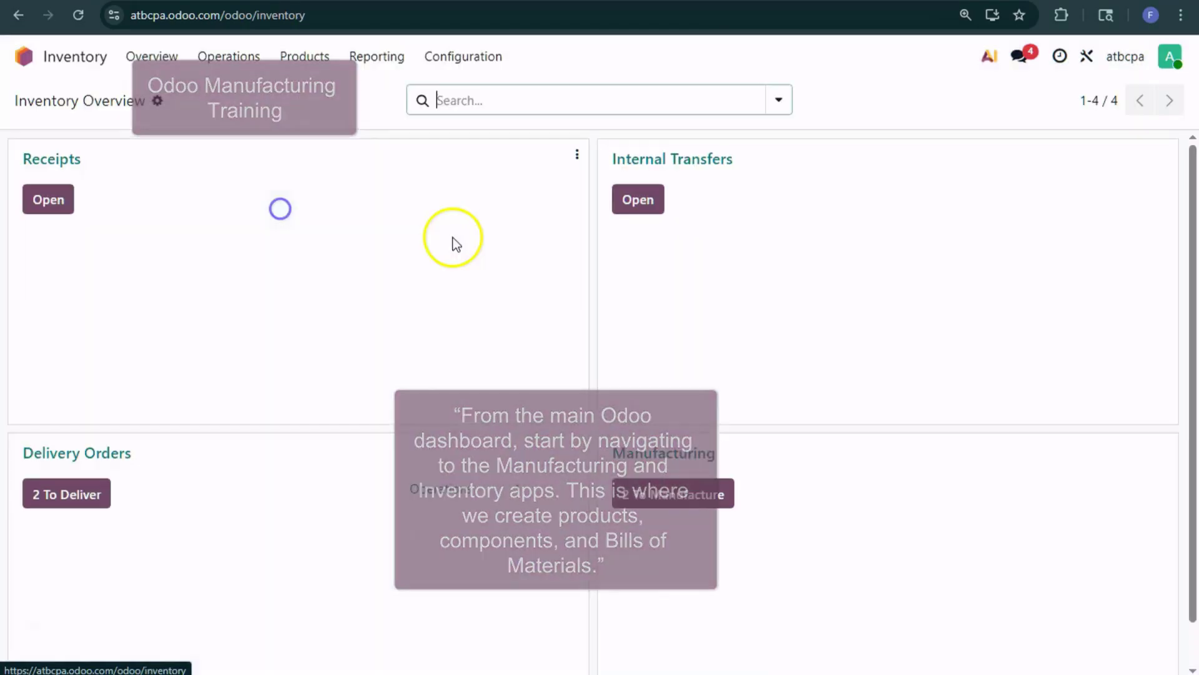
# Open the product list, start a new product and enter "ODOO" as the beginning of its name
pyautogui.click(301, 56)
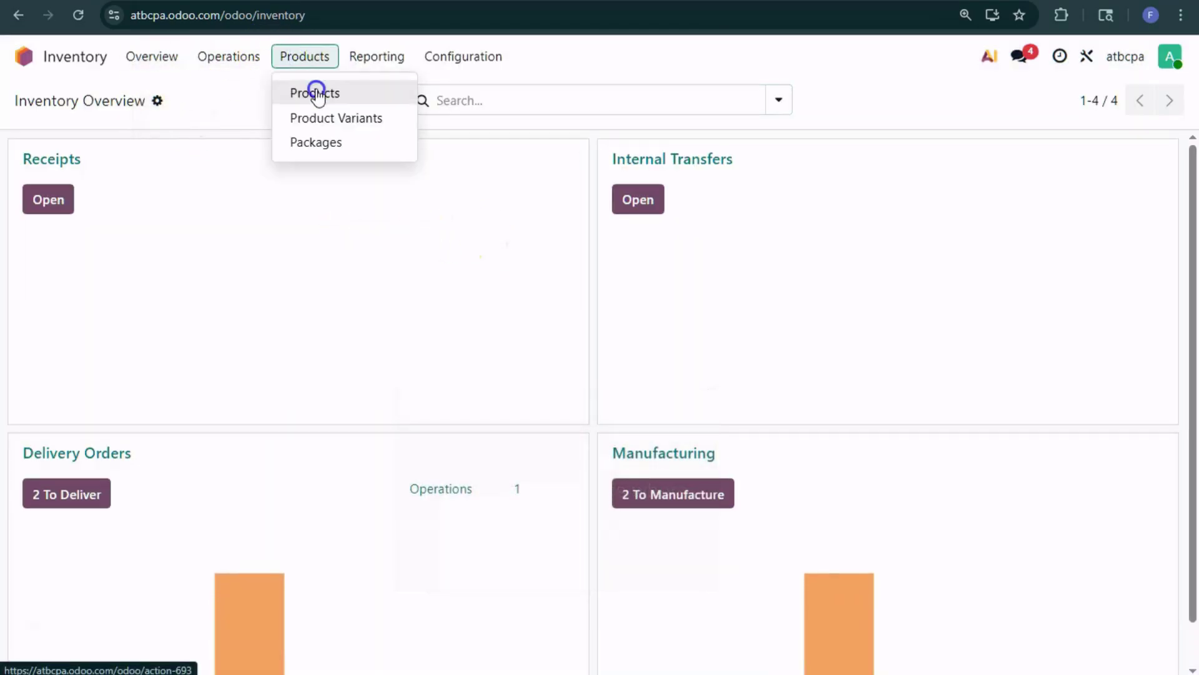
pyautogui.click(316, 91)
pyautogui.click(35, 104)
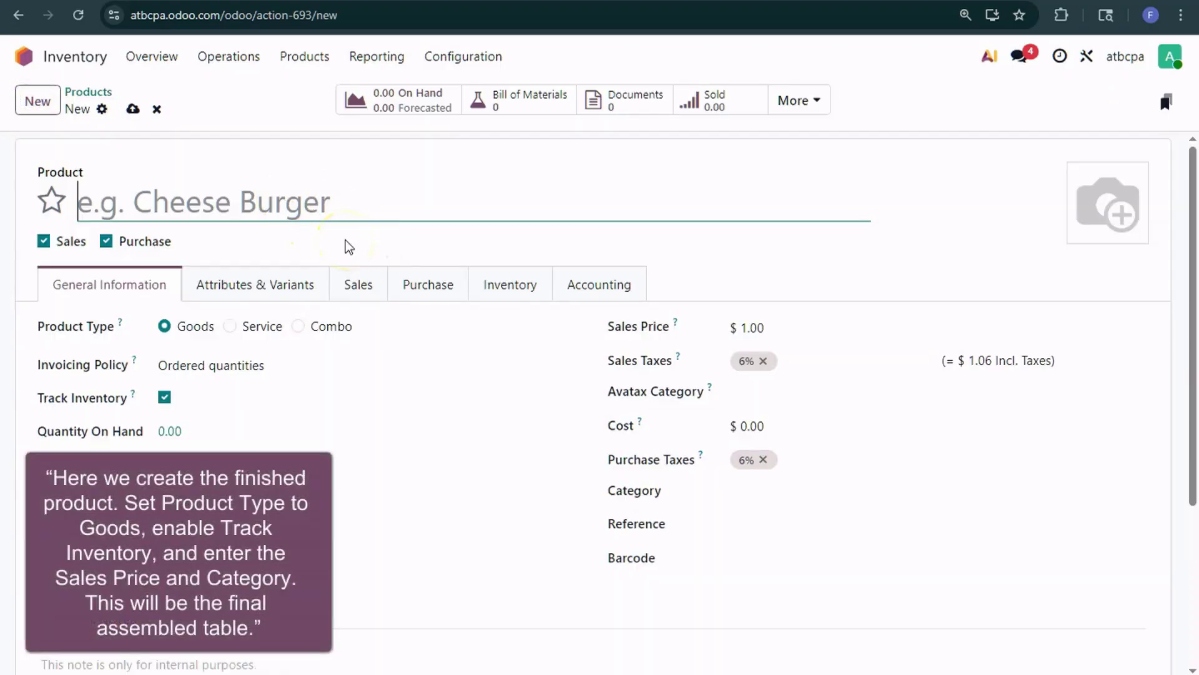
pyautogui.write('ODOO')
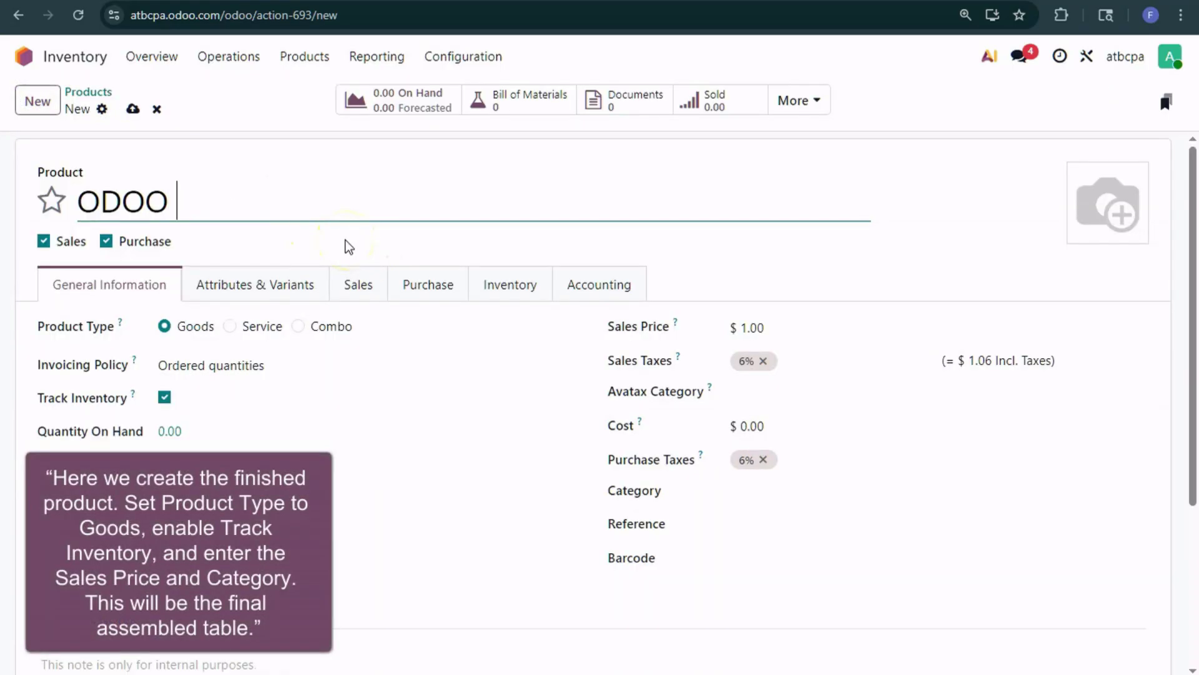